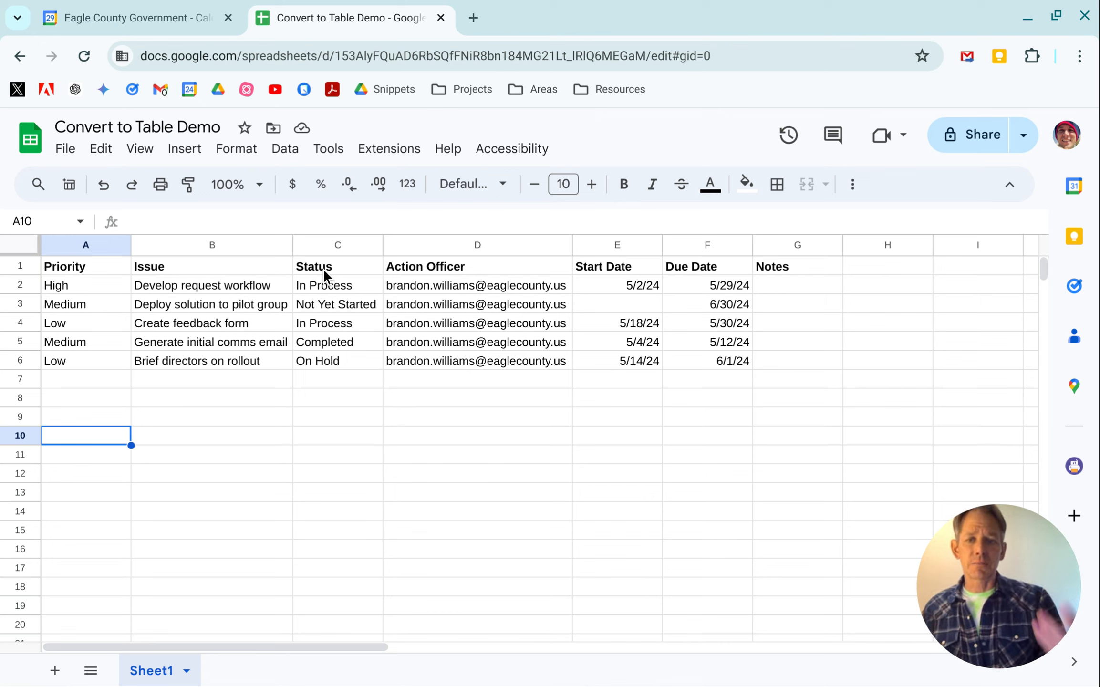
# - Convert the entire sheet's data, from the Priority column through Notes, into a table
pyautogui.moveTo(444, 284)
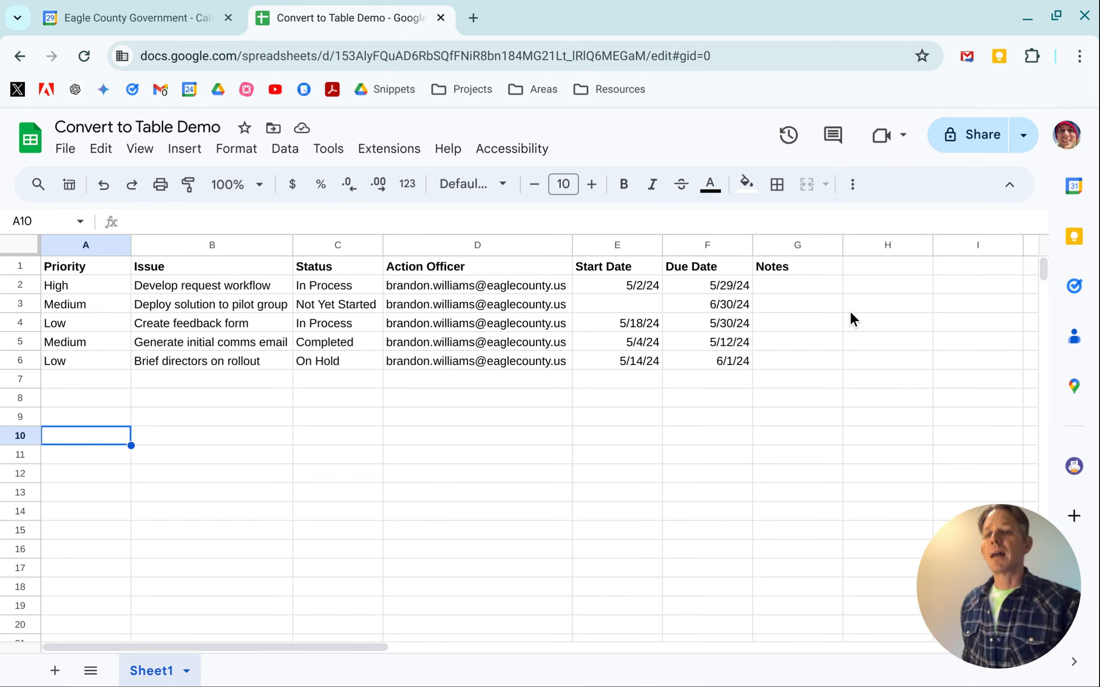
pyautogui.click(24, 252)
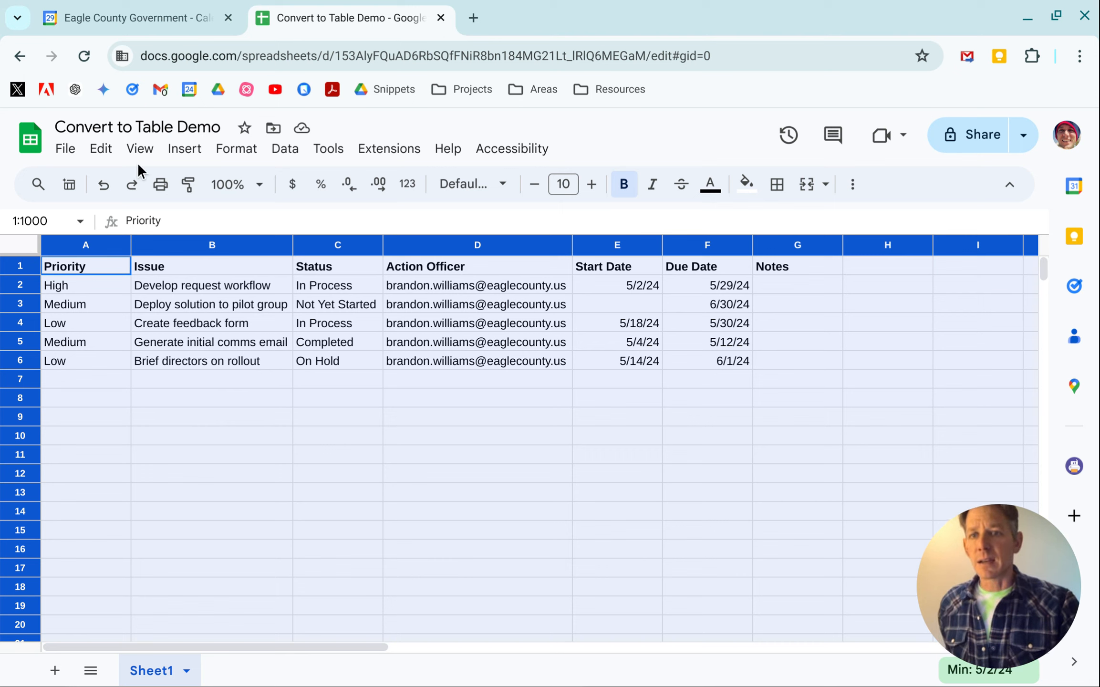
pyautogui.click(226, 151)
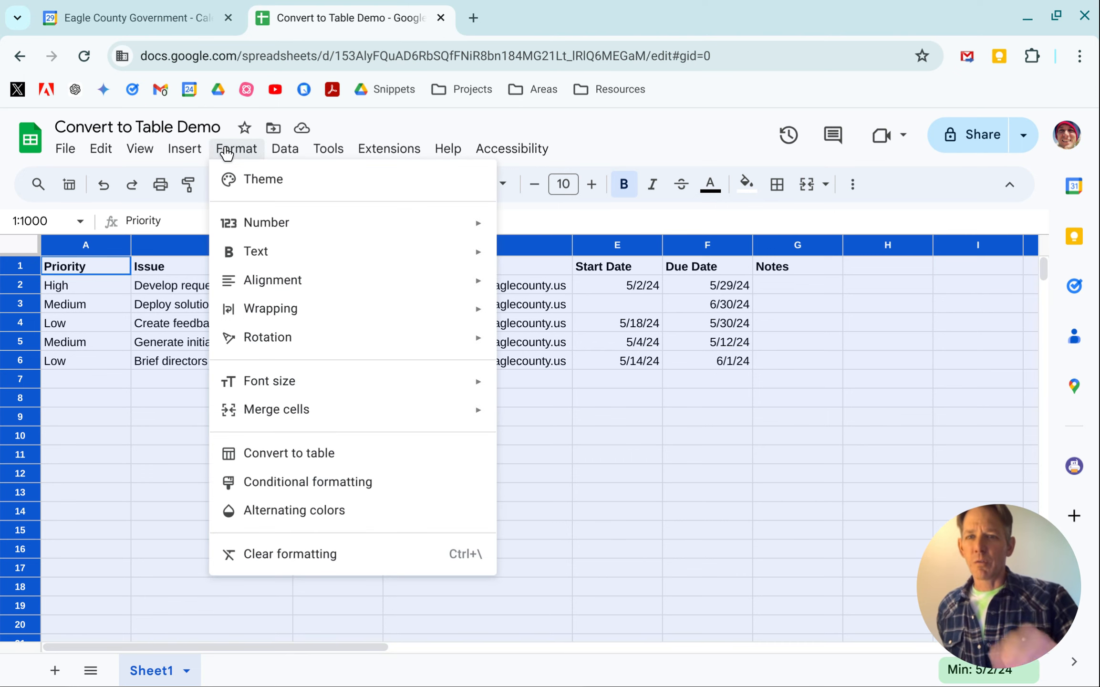
pyautogui.click(280, 456)
pyautogui.click(335, 522)
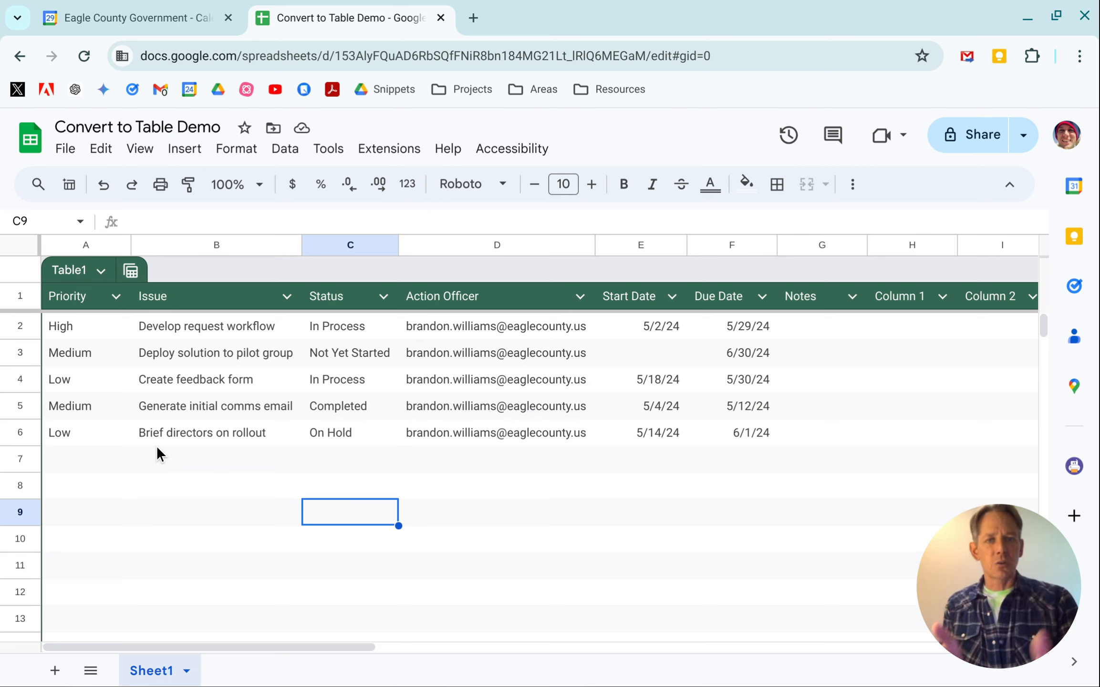
pyautogui.click(102, 272)
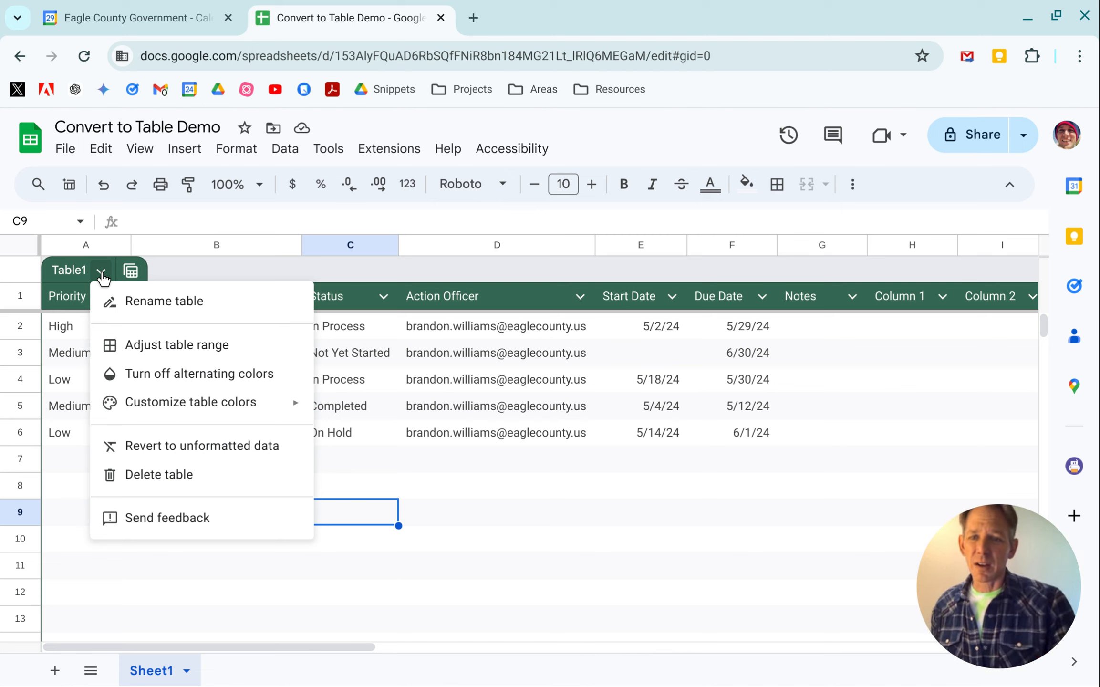
pyautogui.moveTo(276, 406)
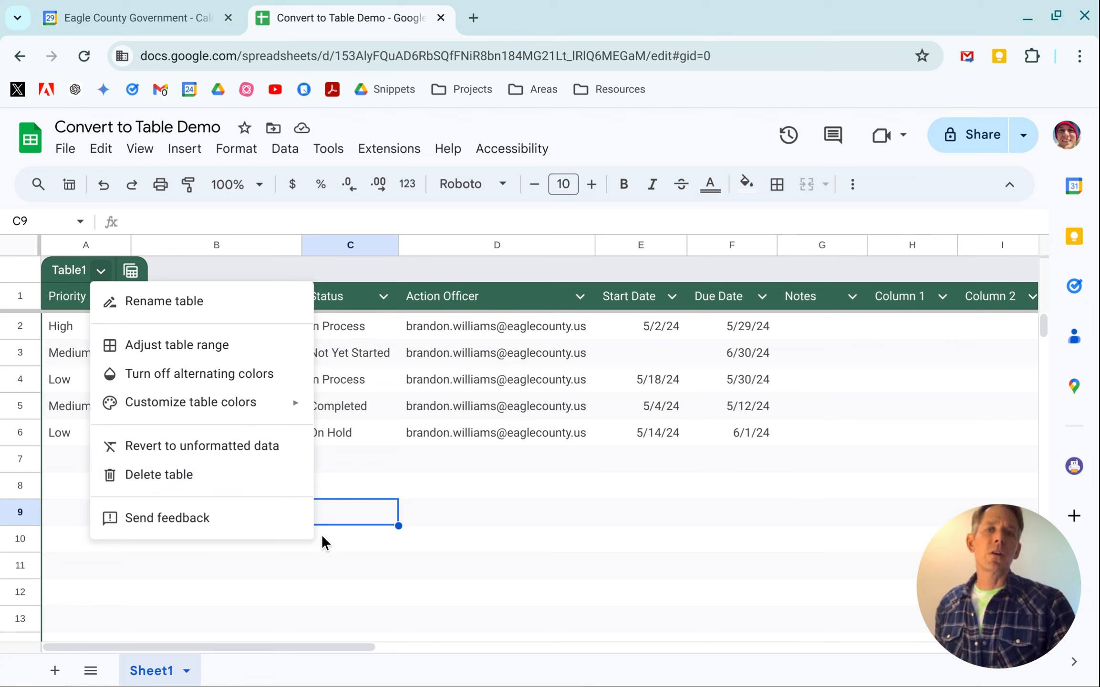
pyautogui.click(324, 569)
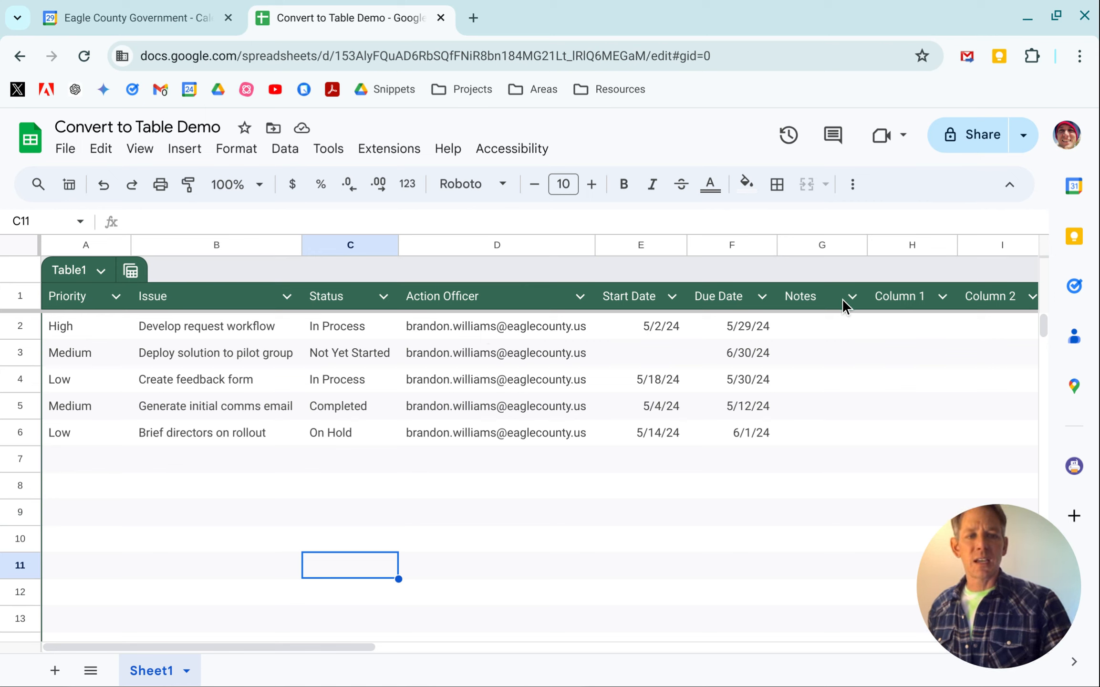
# - Change the Priority column's type to Dropdown, keeping the suggested High, Medium and Low items, and dismiss the validation rules
pyautogui.click(117, 296)
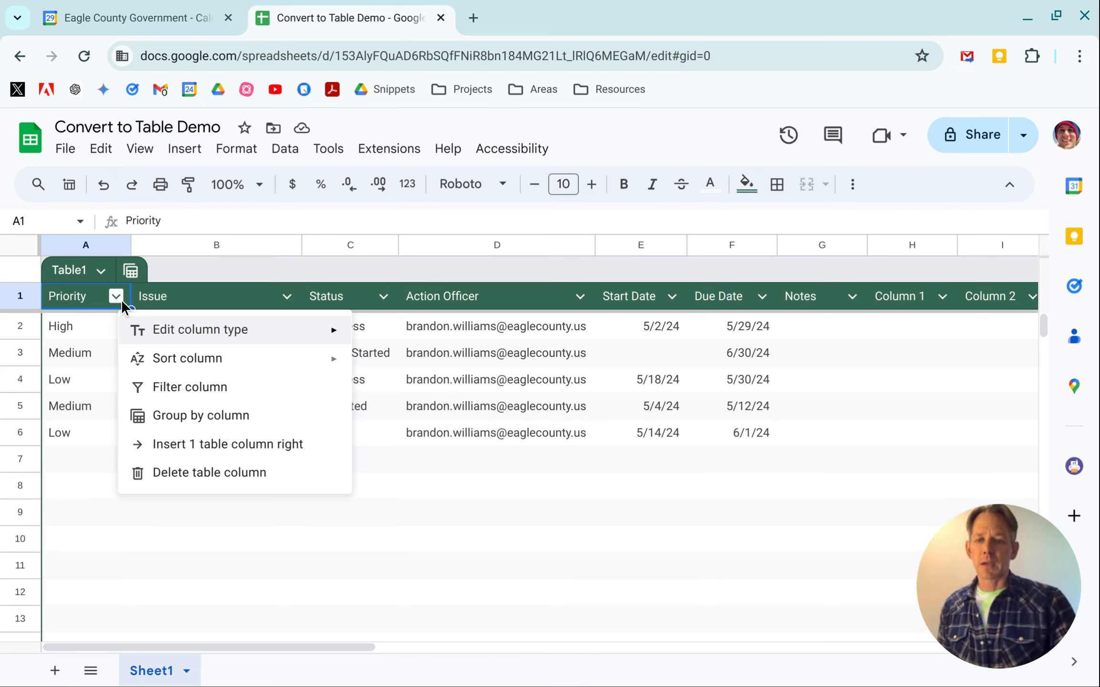
pyautogui.moveTo(336, 338)
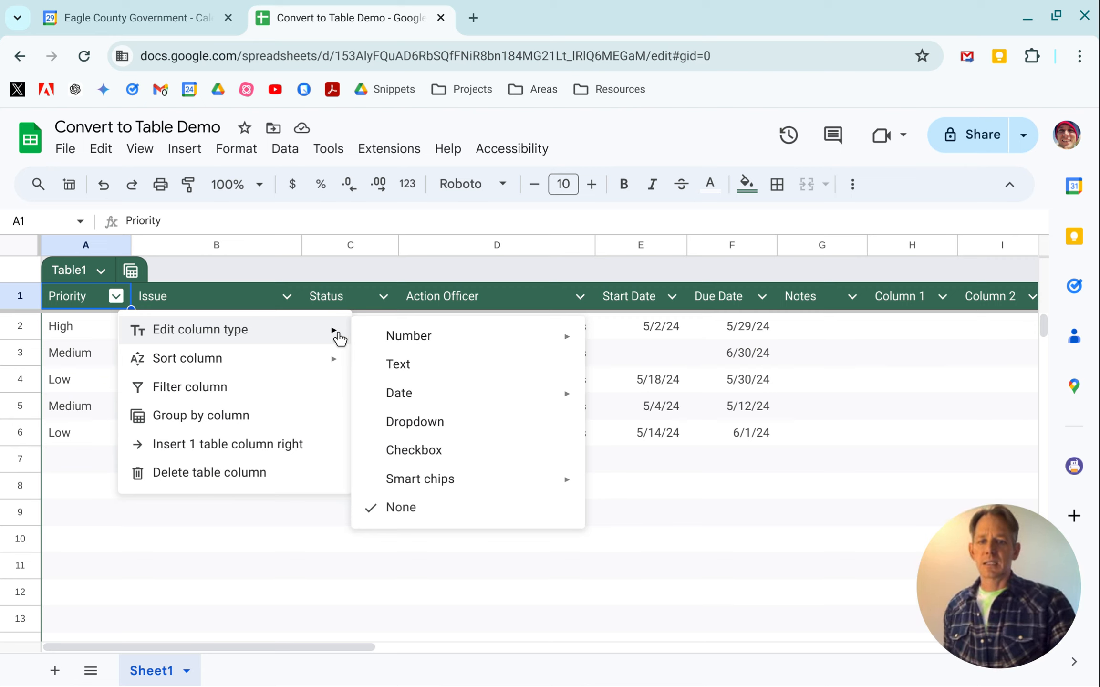
pyautogui.moveTo(439, 481)
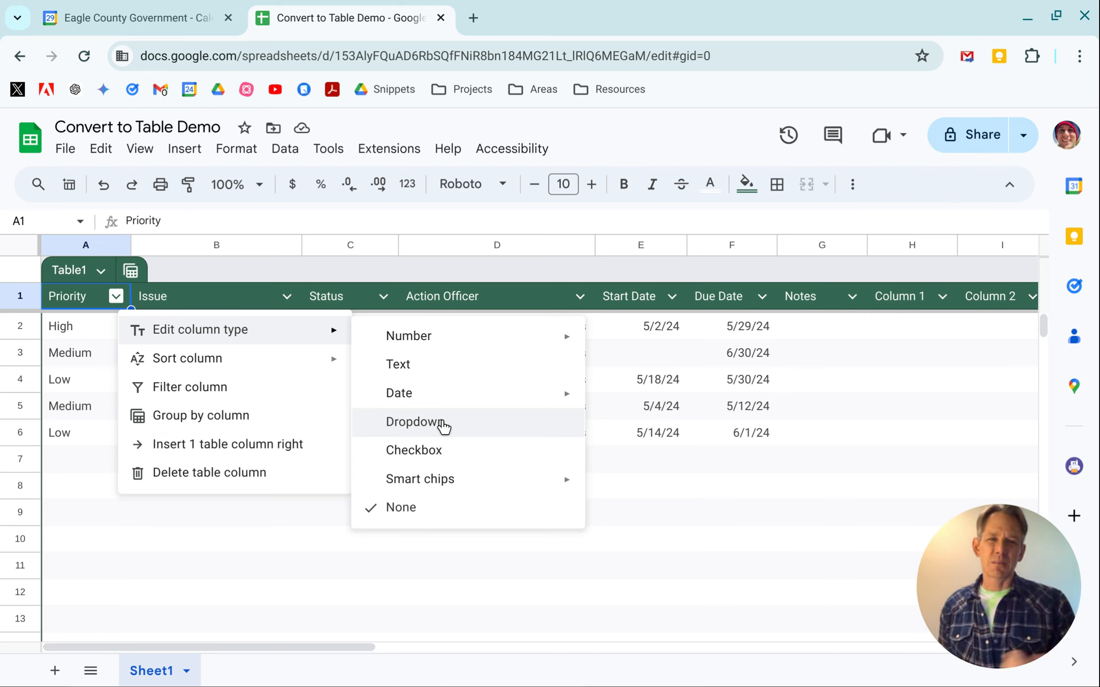
pyautogui.click(444, 425)
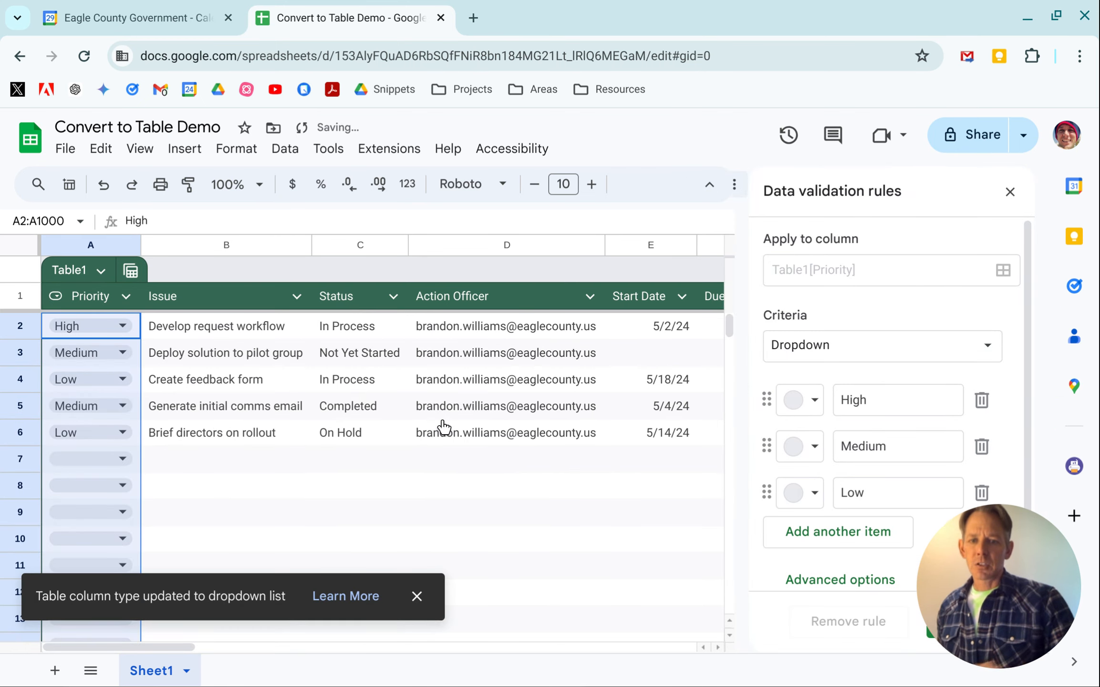
pyautogui.click(1011, 192)
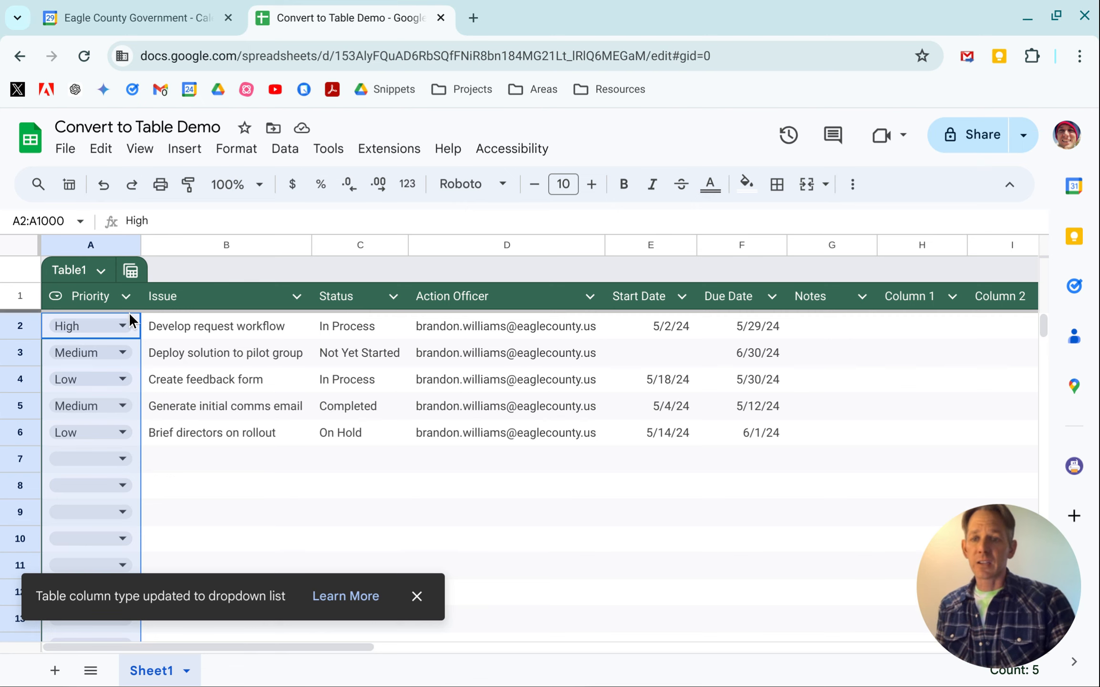
pyautogui.click(238, 470)
# - Change the Issue column's type to Text
pyautogui.click(297, 297)
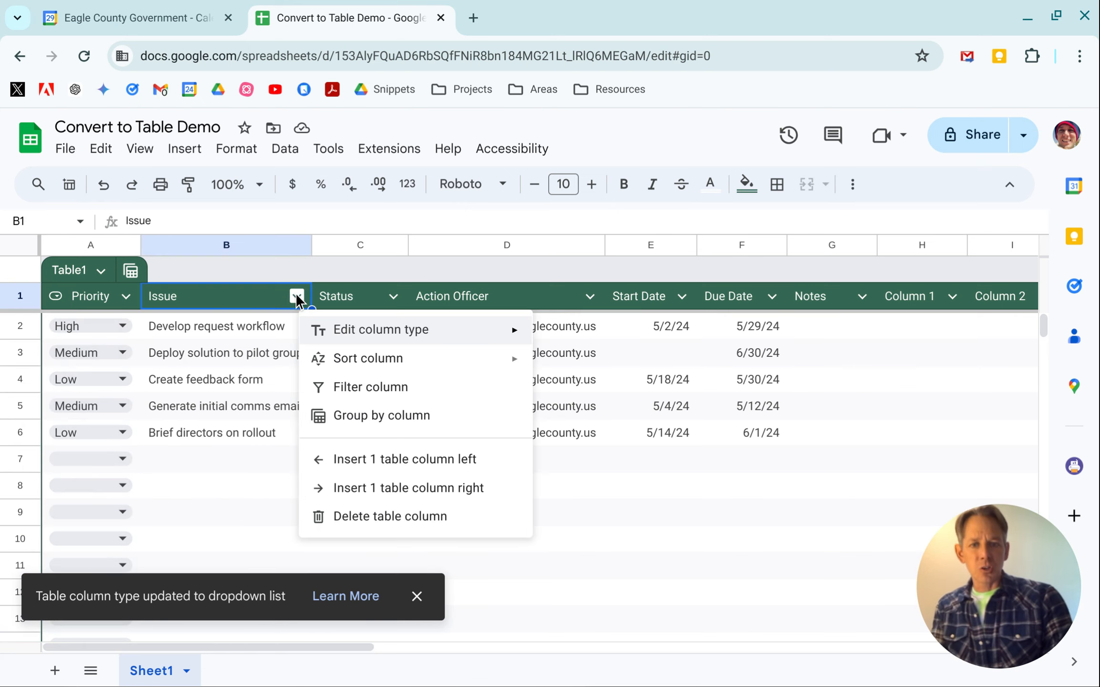
pyautogui.moveTo(446, 336)
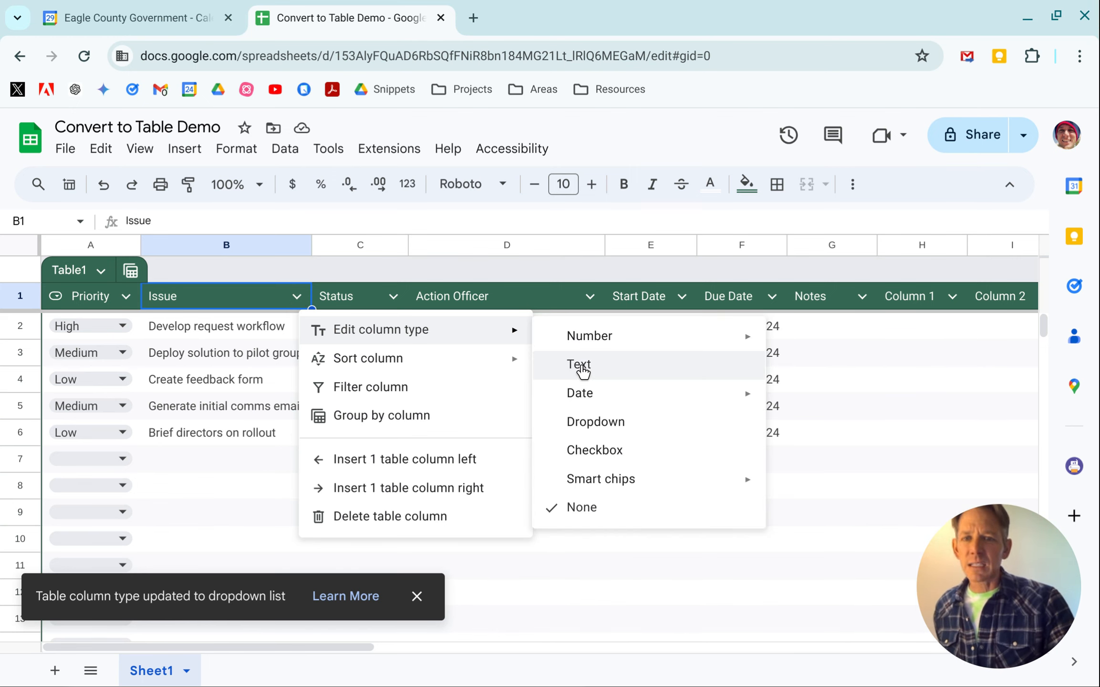
pyautogui.click(581, 366)
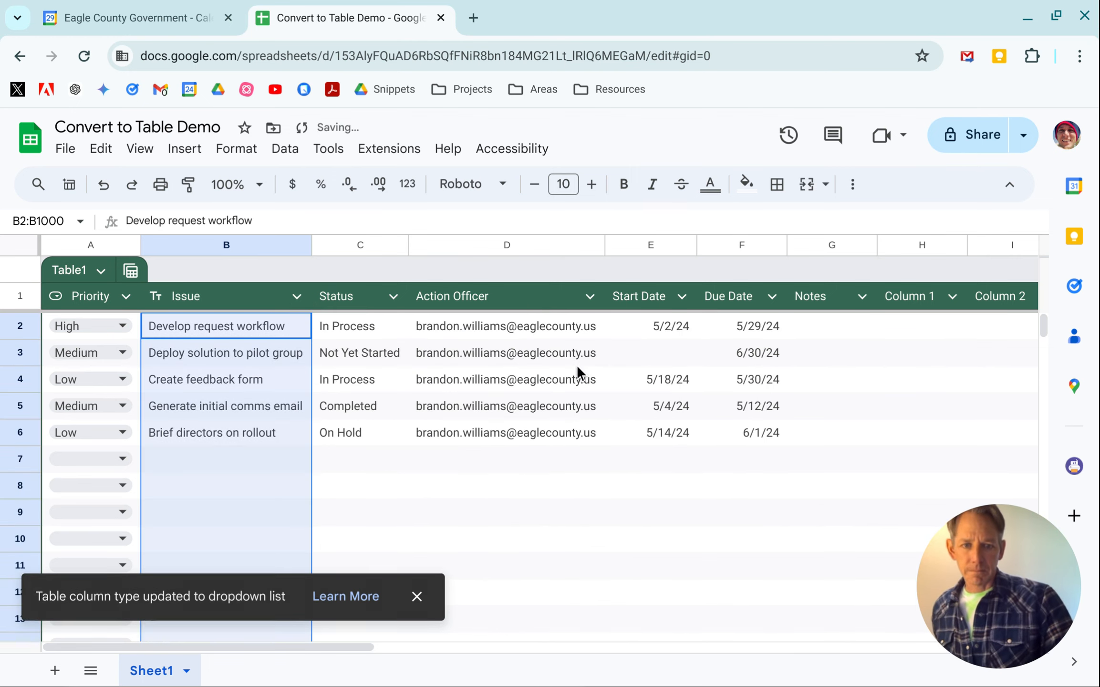
# - Change the Status column's type to Dropdown
pyautogui.click(394, 296)
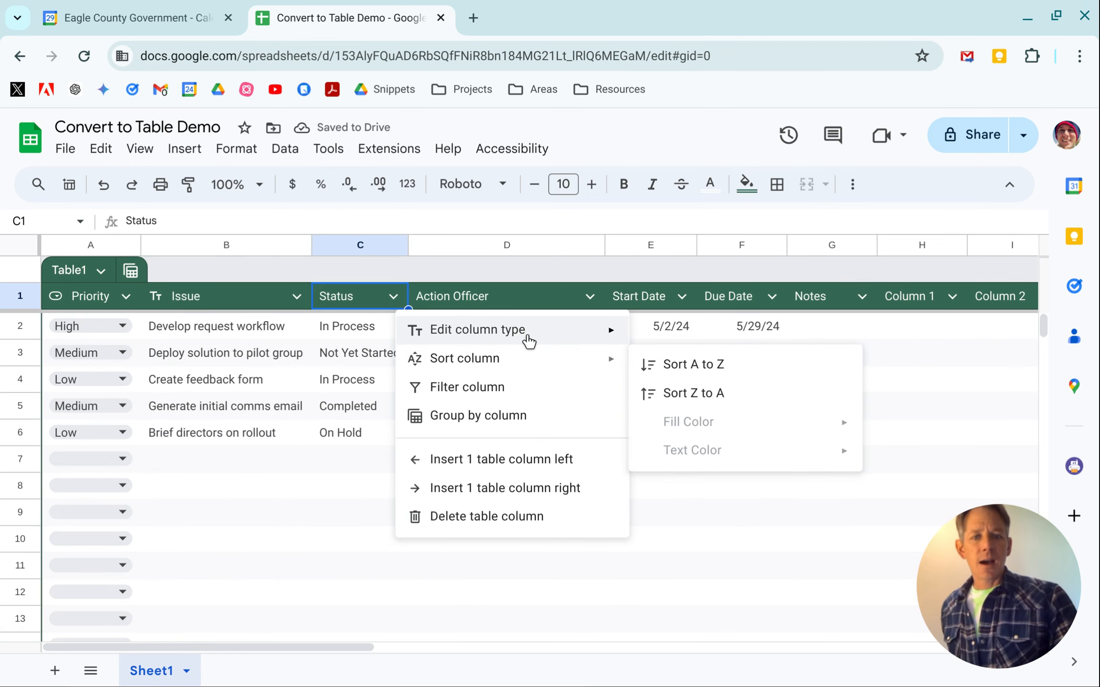
pyautogui.moveTo(529, 341)
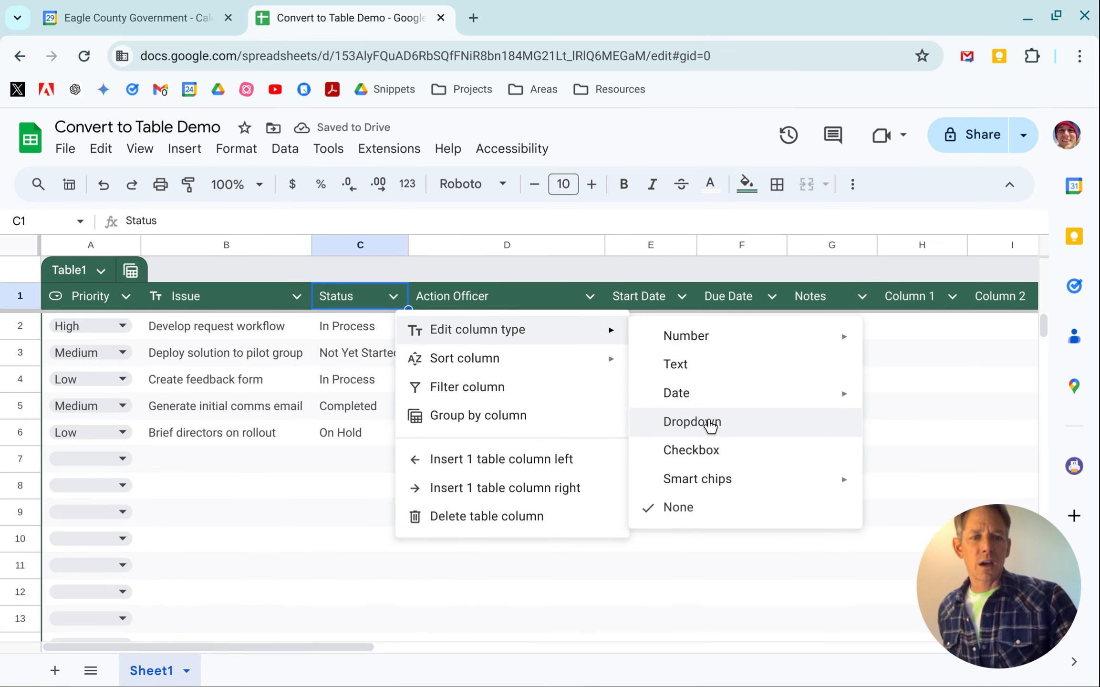
pyautogui.click(692, 422)
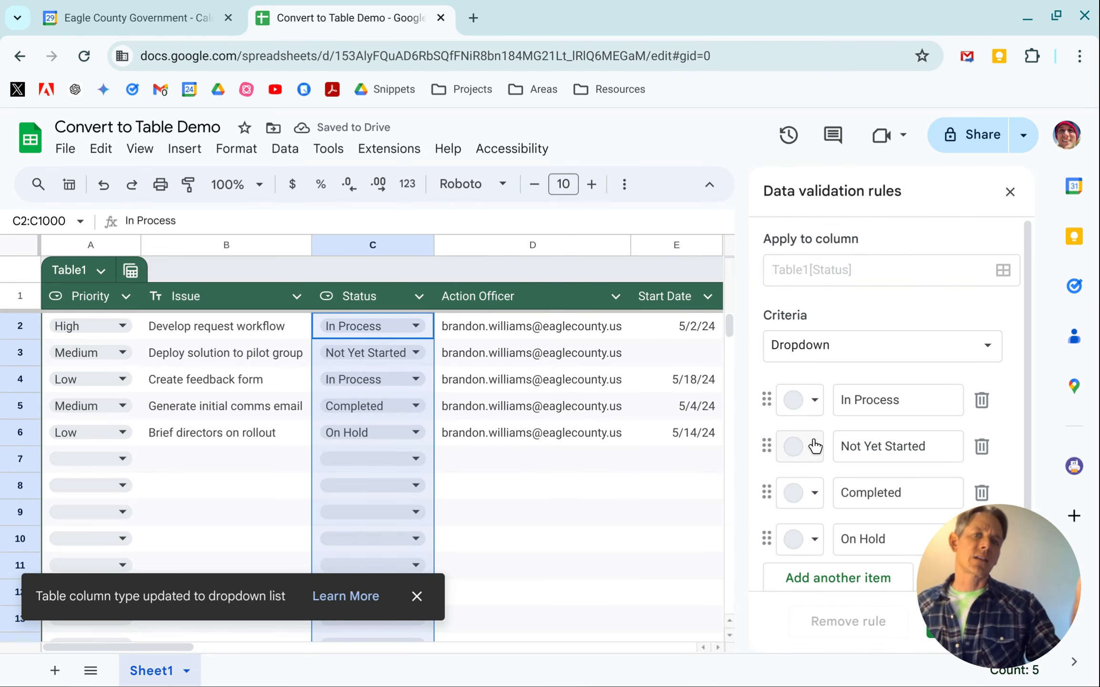
# - Colour the Status items light green for In Process, yellow for Not Yet Started, light blue-grey for Completed and light purple for On Hold, and apply
pyautogui.click(813, 403)
pyautogui.click(923, 465)
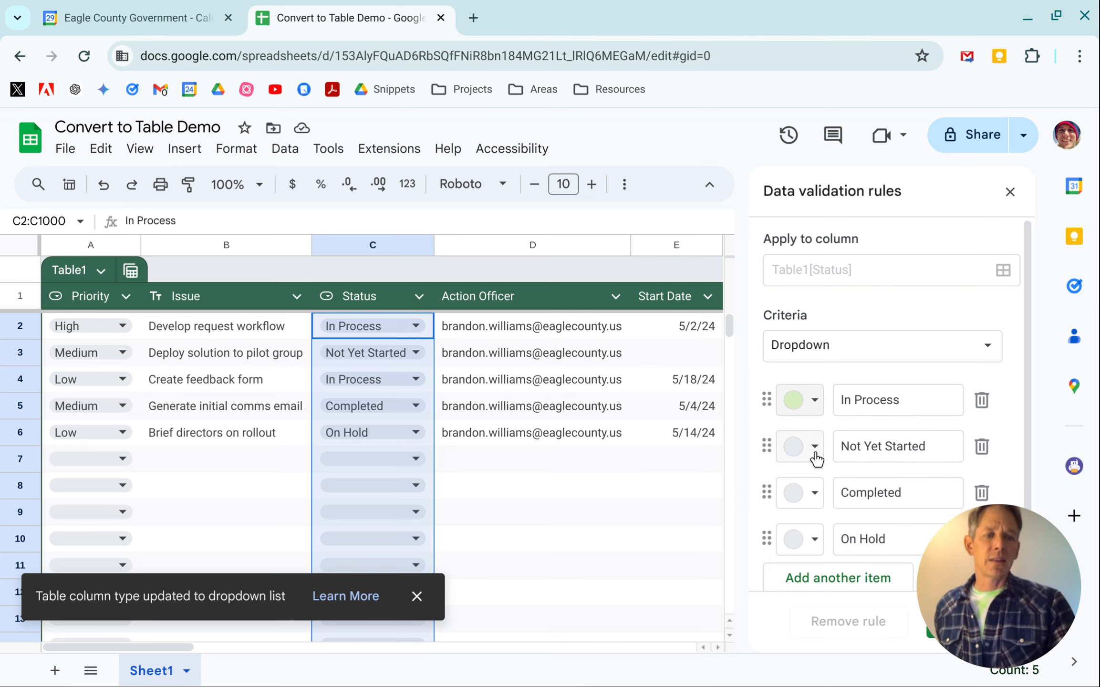
pyautogui.click(806, 447)
pyautogui.click(894, 512)
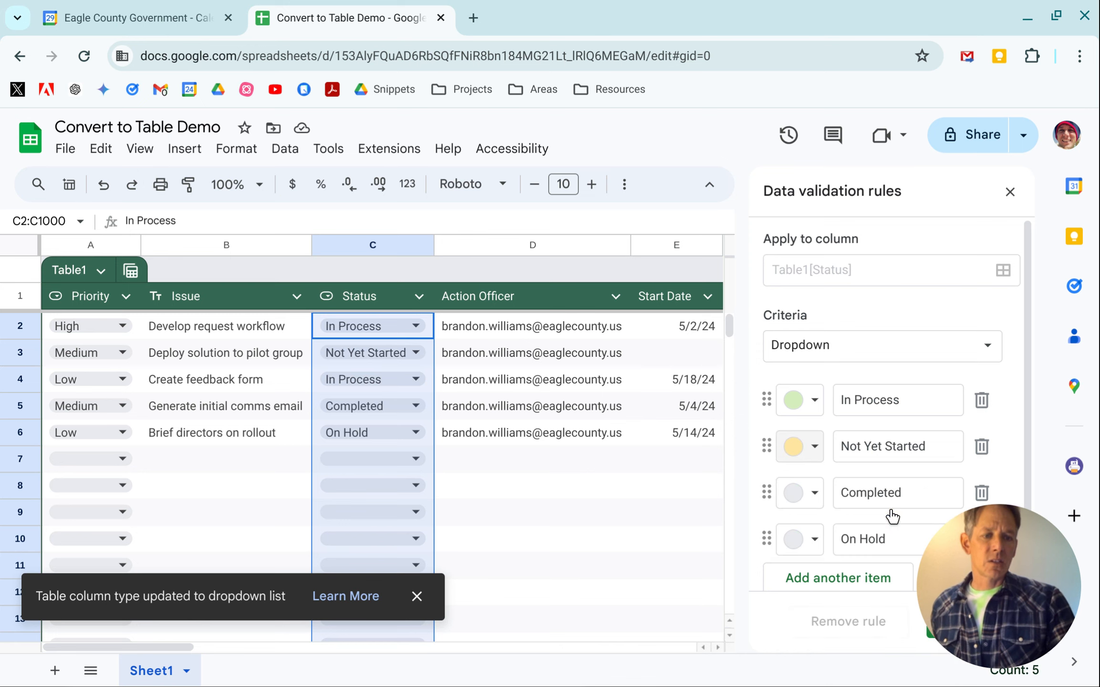
pyautogui.click(813, 495)
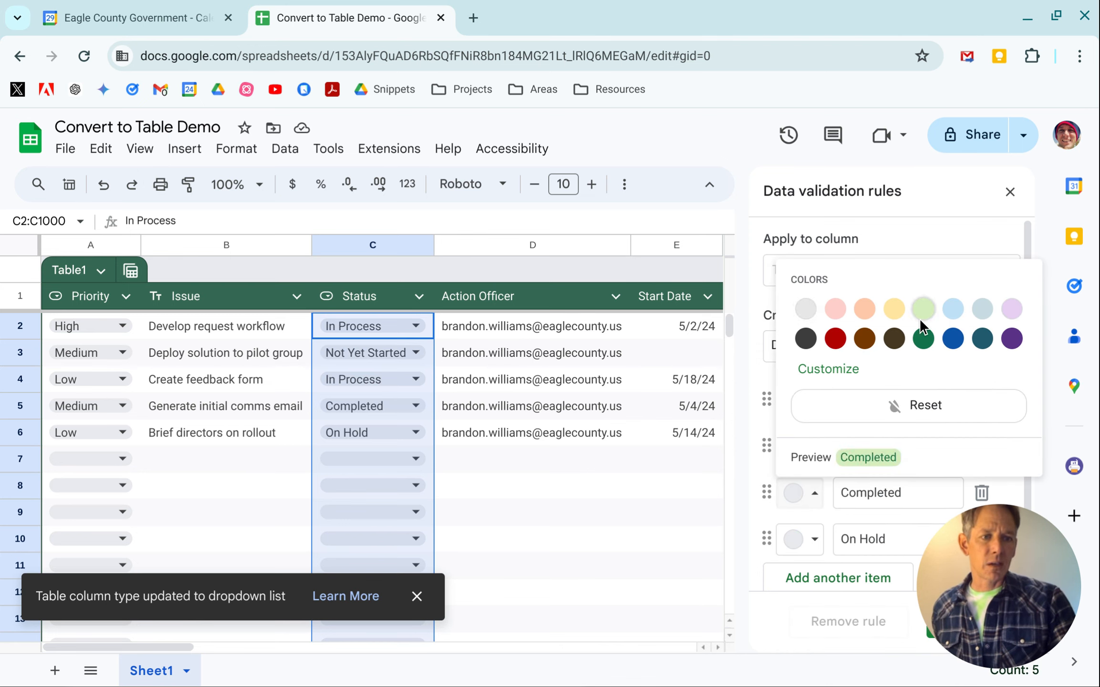
pyautogui.click(996, 311)
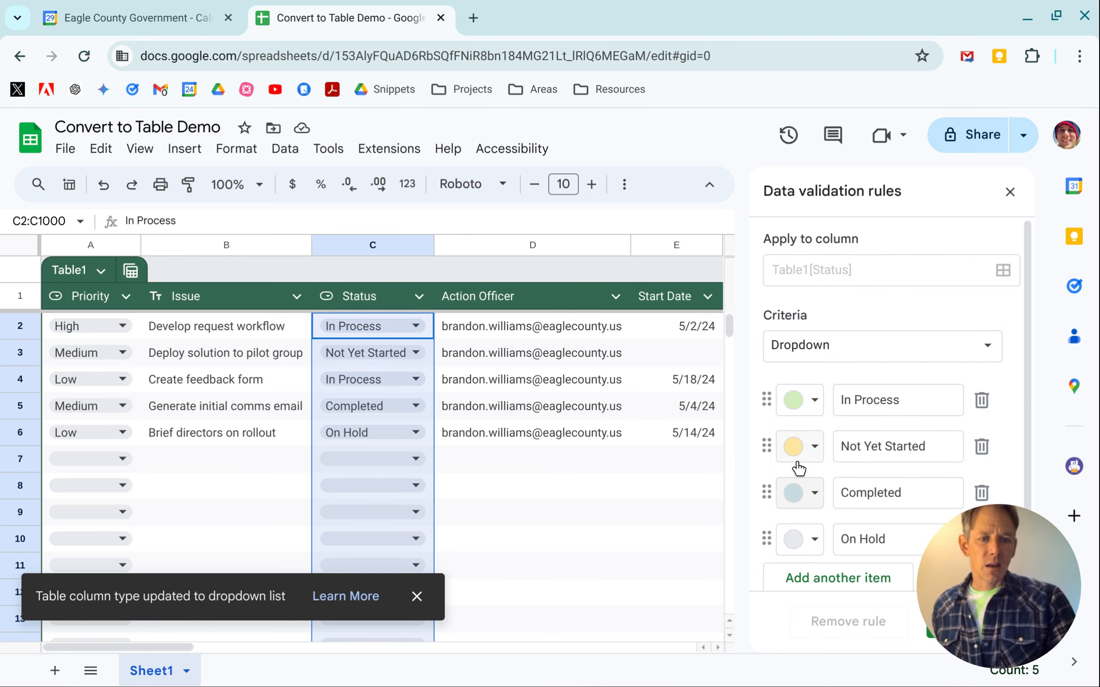
pyautogui.click(806, 536)
pyautogui.click(1012, 355)
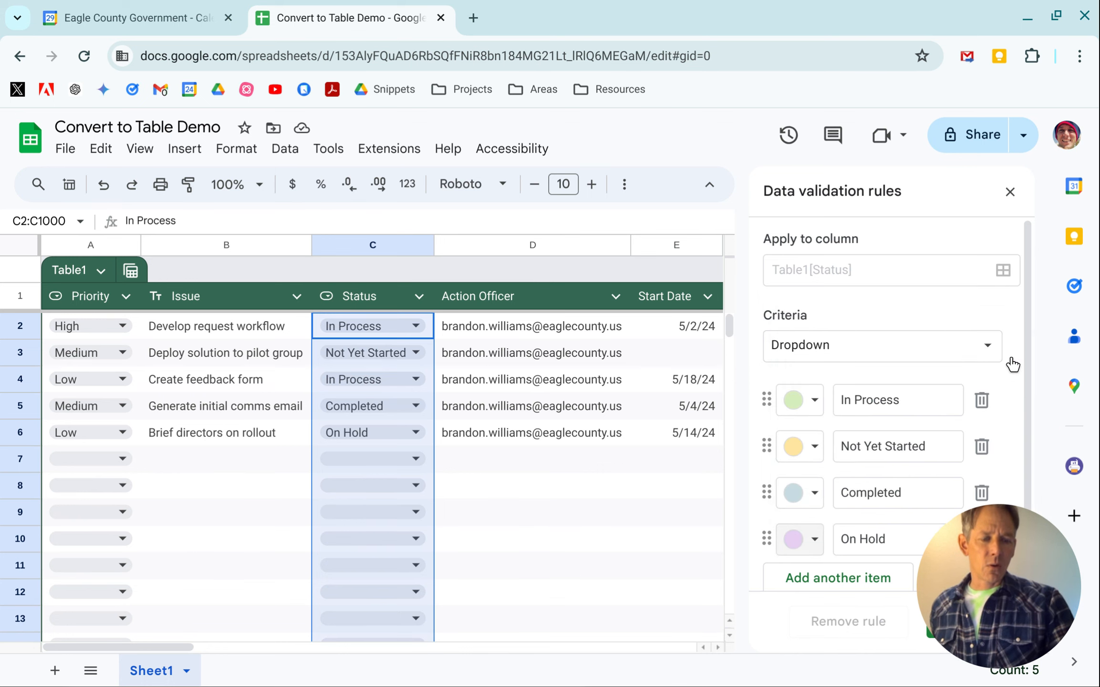
pyautogui.click(607, 523)
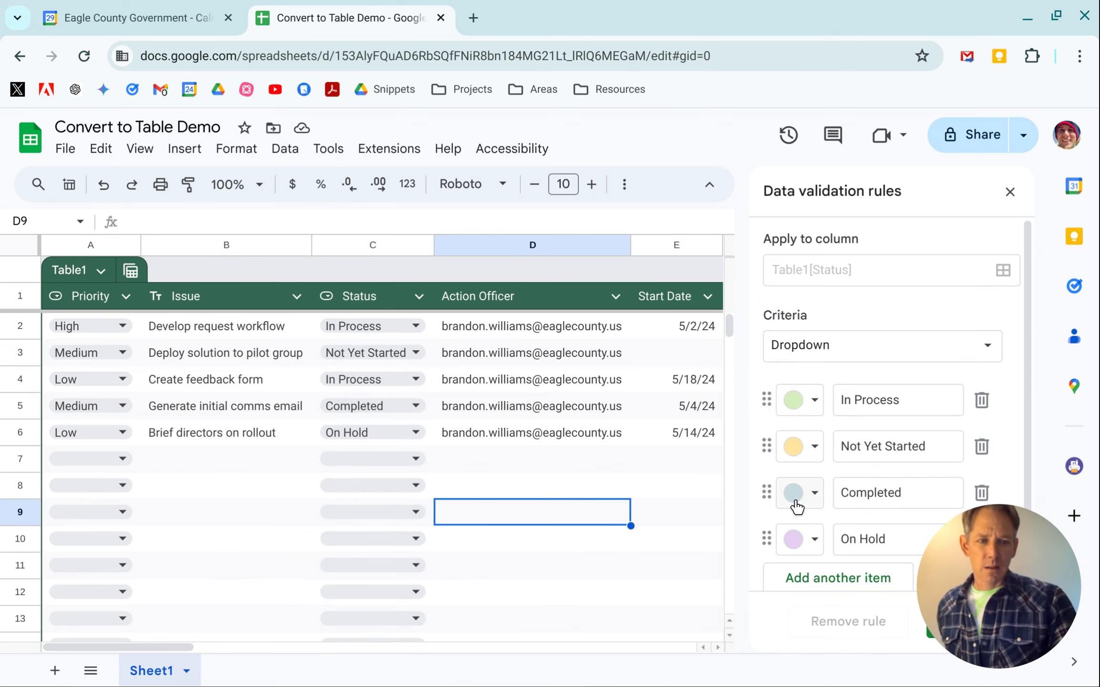
pyautogui.scroll(-1, 870, 487)
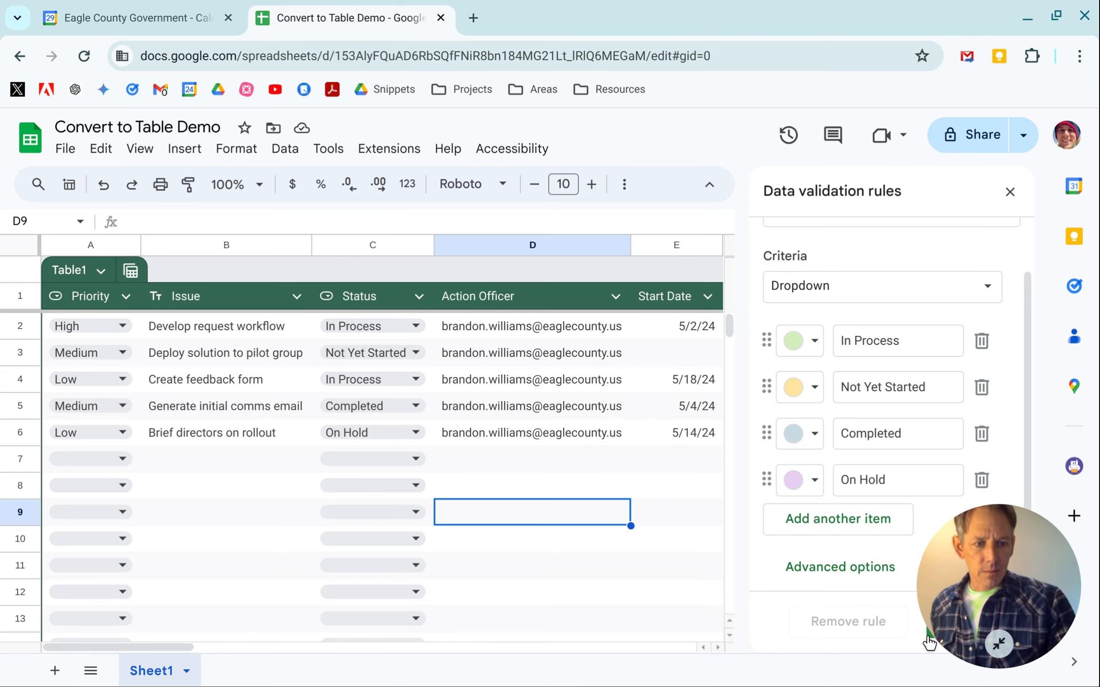
pyautogui.click(931, 629)
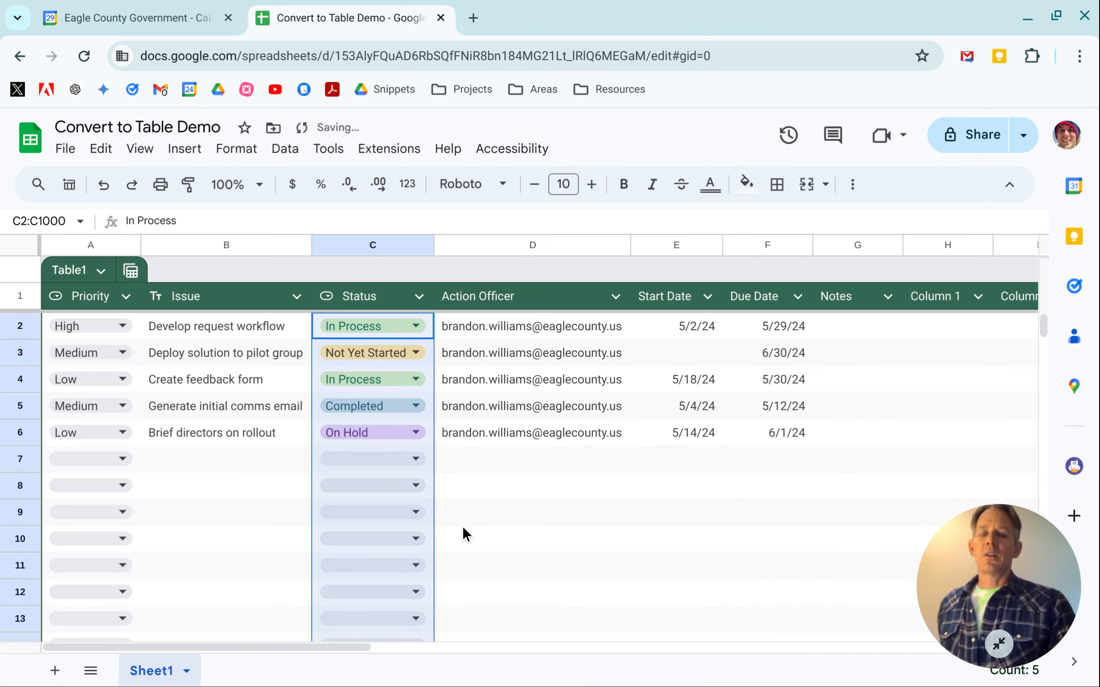
# - Change the Action Officer column's type to the People smart chip
pyautogui.click(614, 297)
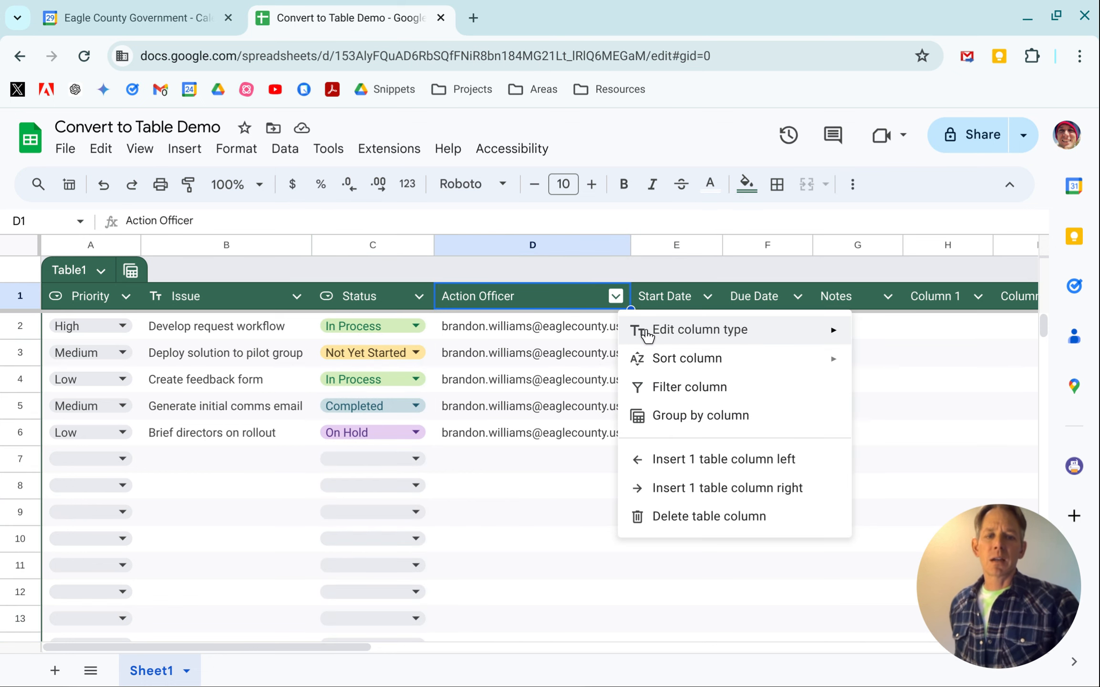
pyautogui.moveTo(688, 331)
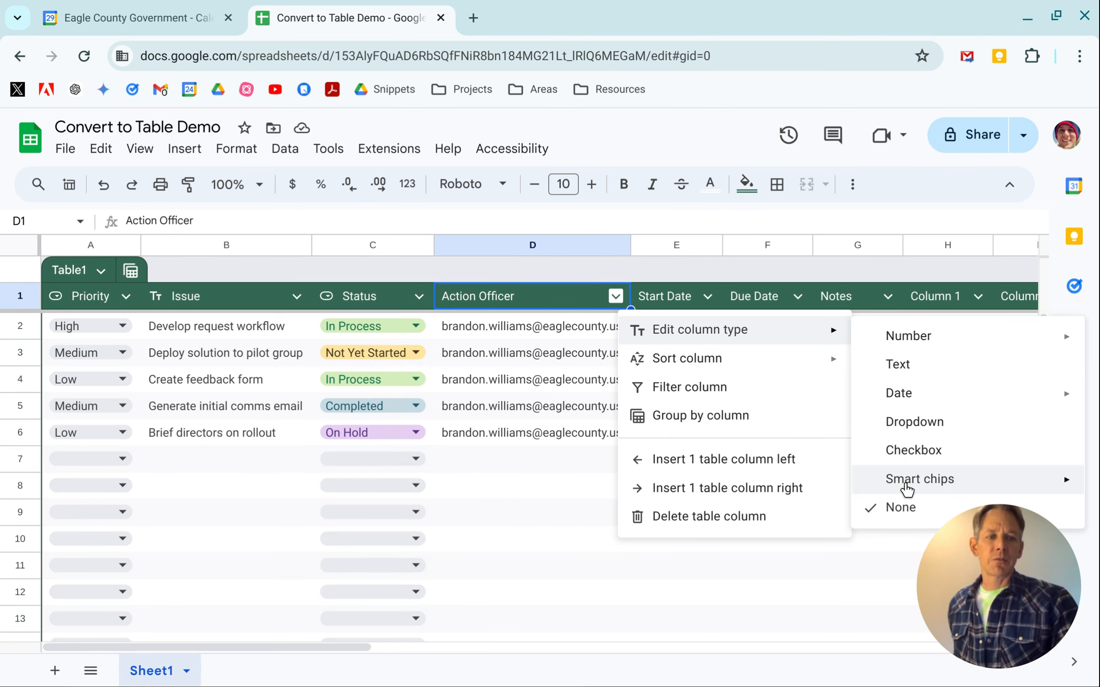
pyautogui.moveTo(907, 487)
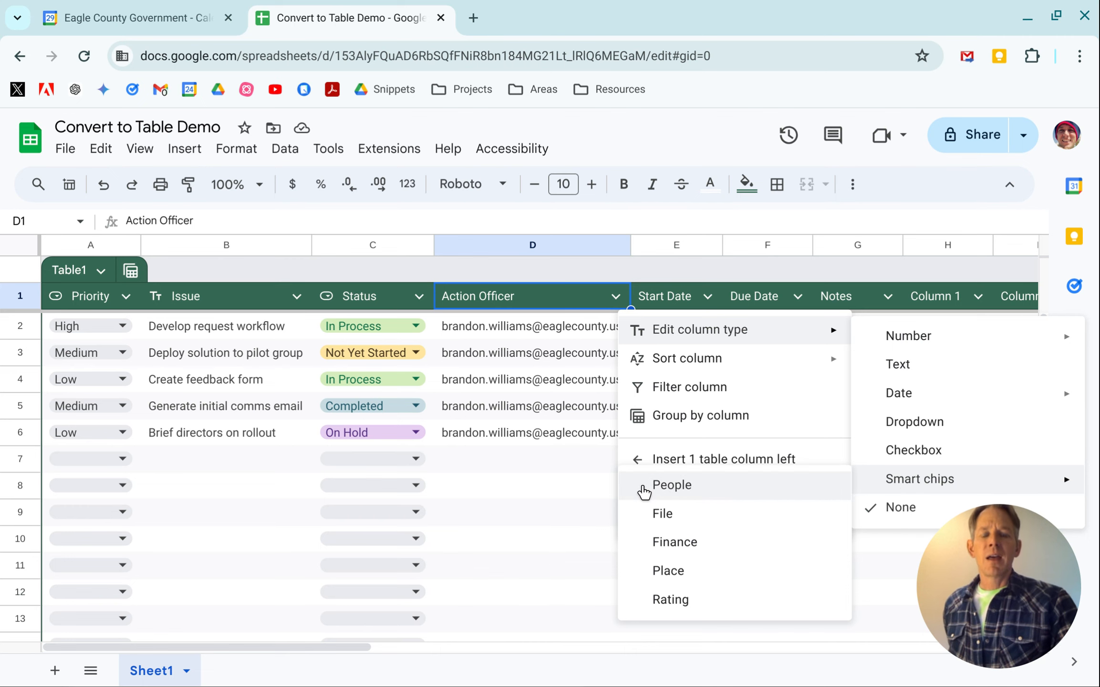
pyautogui.click(644, 492)
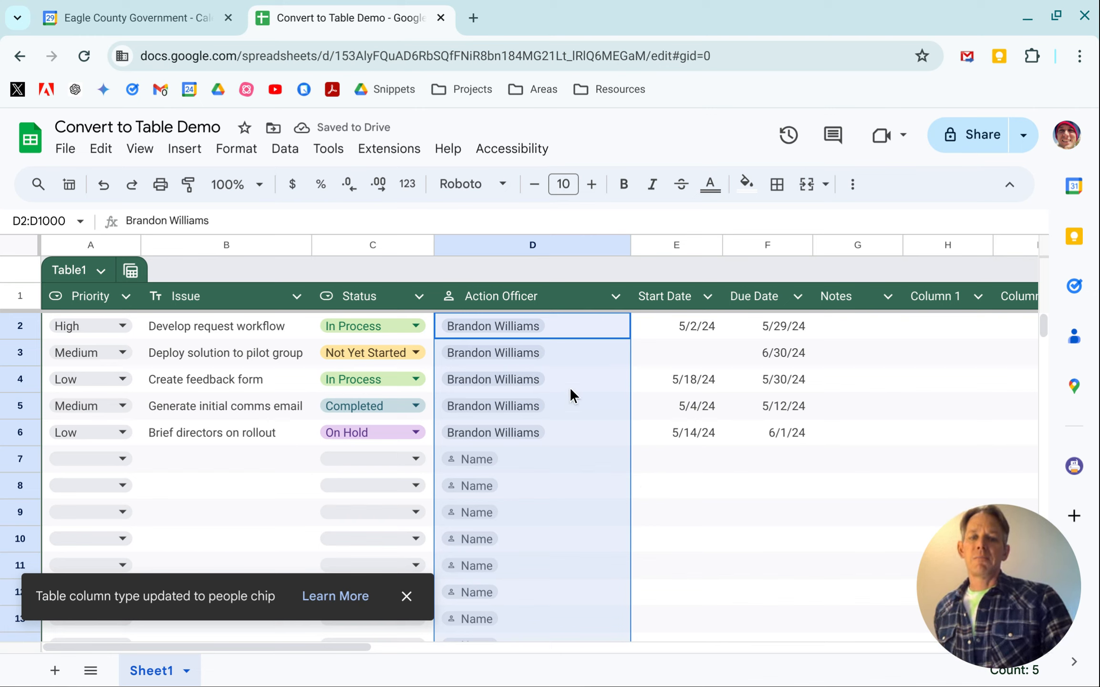
pyautogui.click(521, 324)
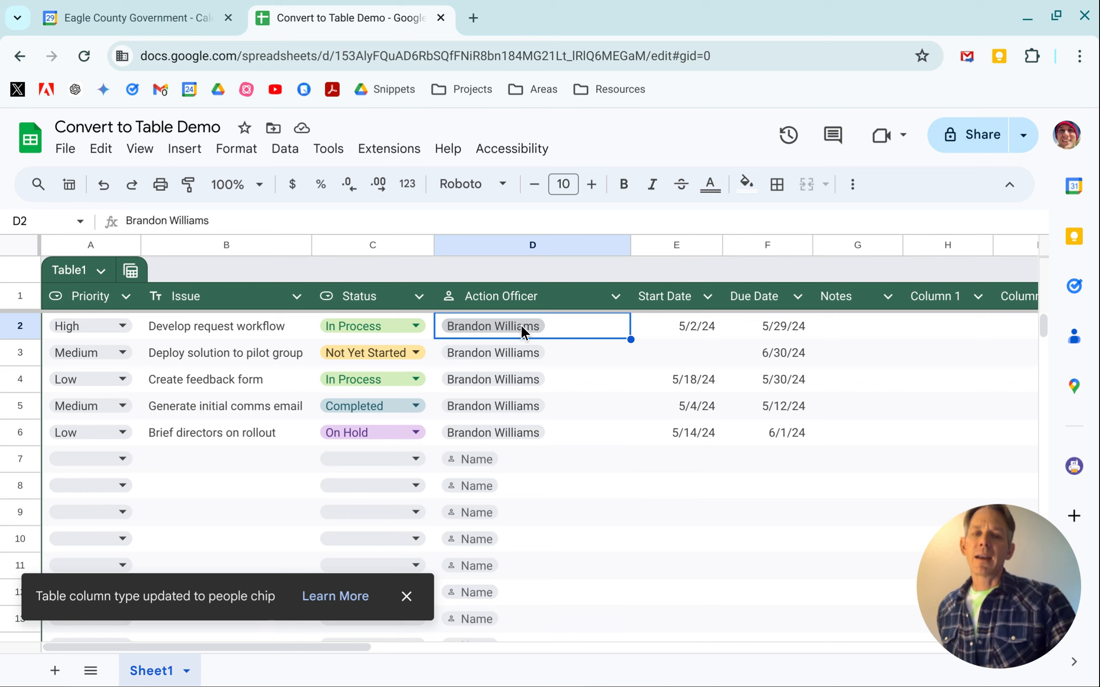
pyautogui.click(583, 514)
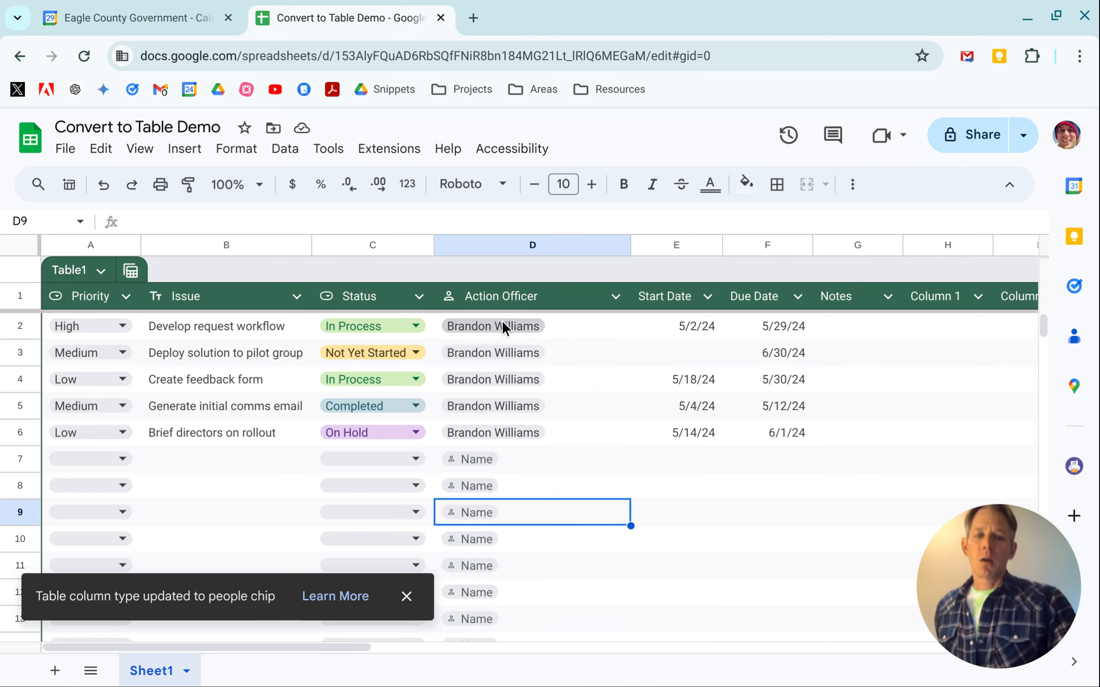
# - Open the detailed contact view from the first Action Officer chip and look through the contact's details, reports and recent interactions
pyautogui.moveTo(504, 325)
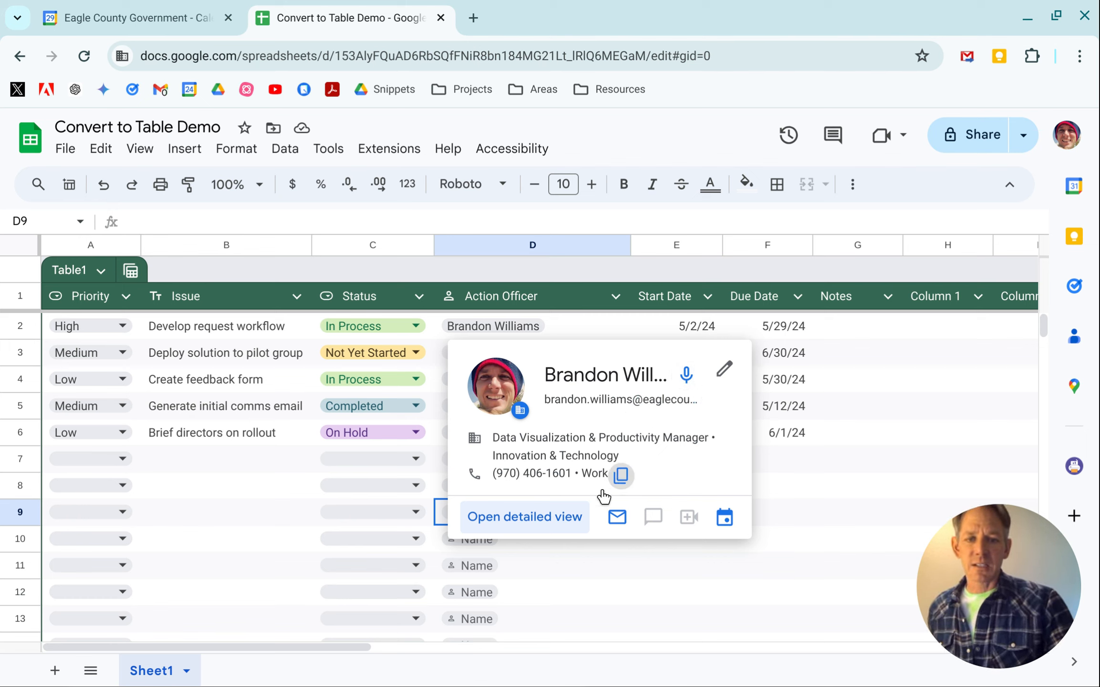
pyautogui.click(571, 524)
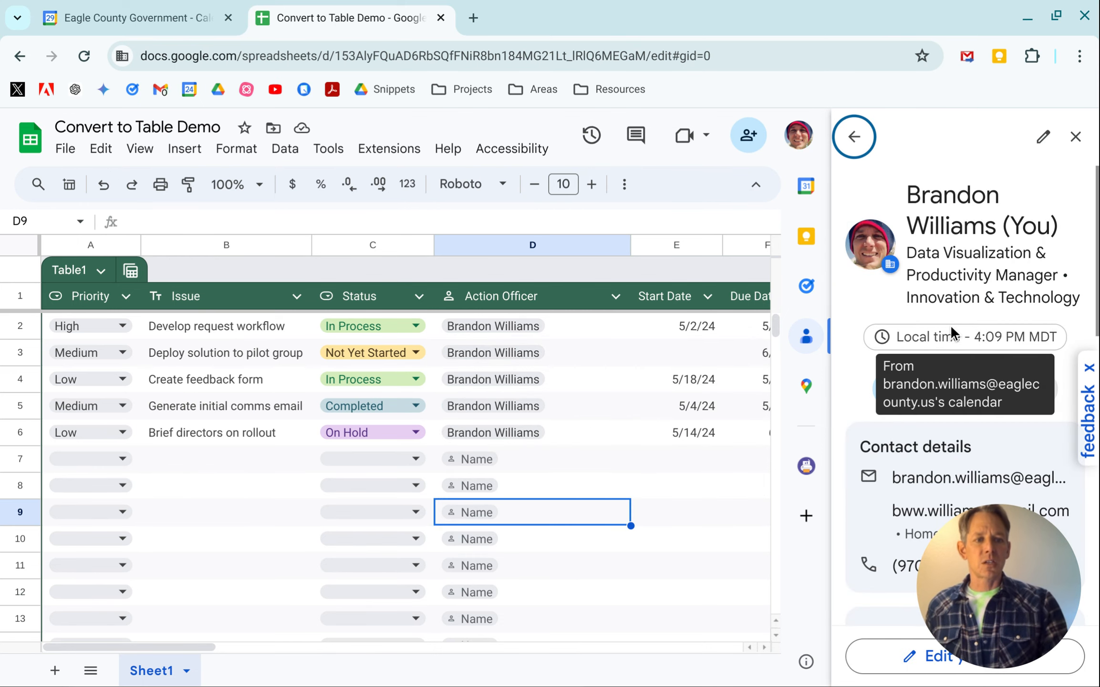
pyautogui.scroll(-5, 955, 319)
pyautogui.scroll(-2, 959, 317)
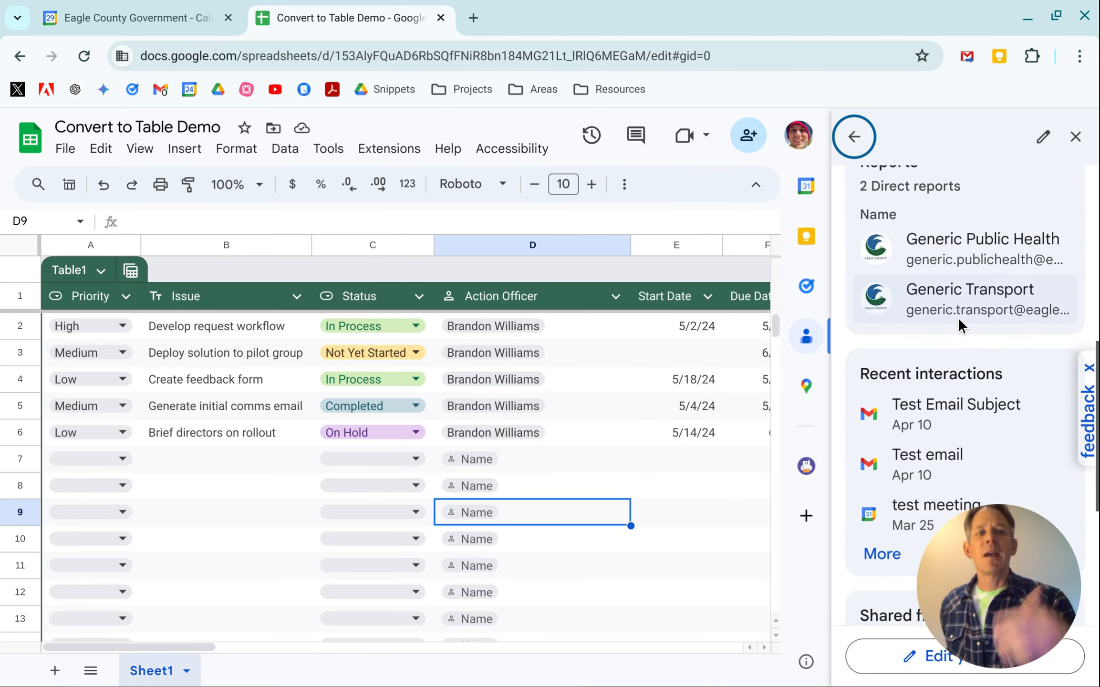
# - Look through the contact's recent interactions and shared files, and close the contact details
pyautogui.scroll(-3, 959, 317)
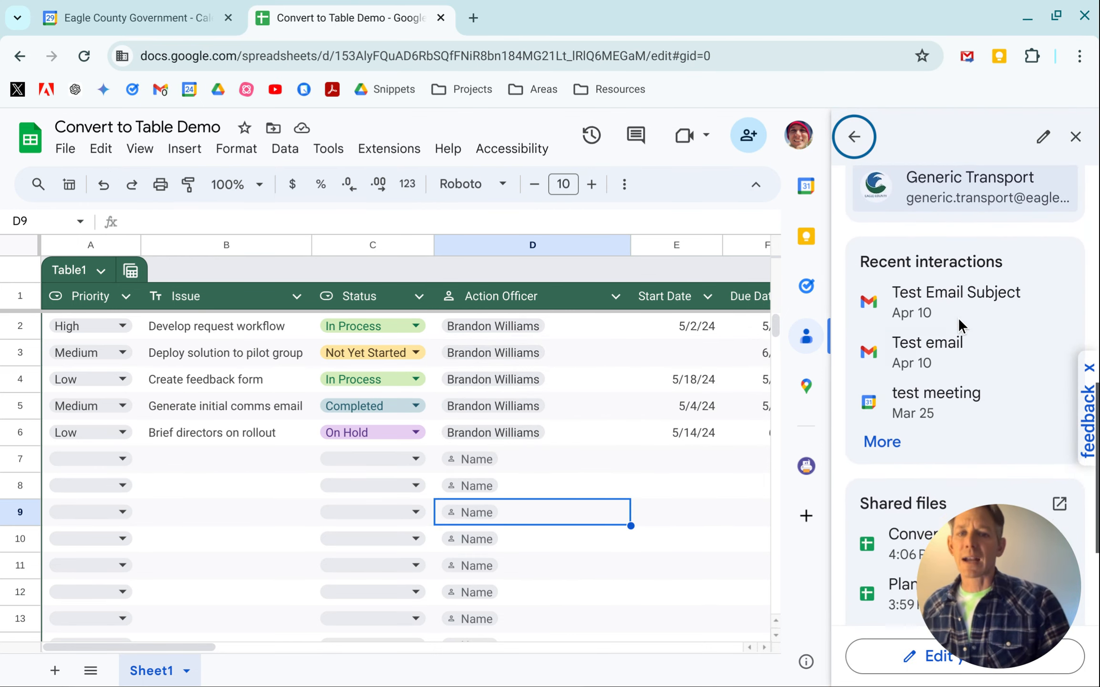
pyautogui.click(650, 505)
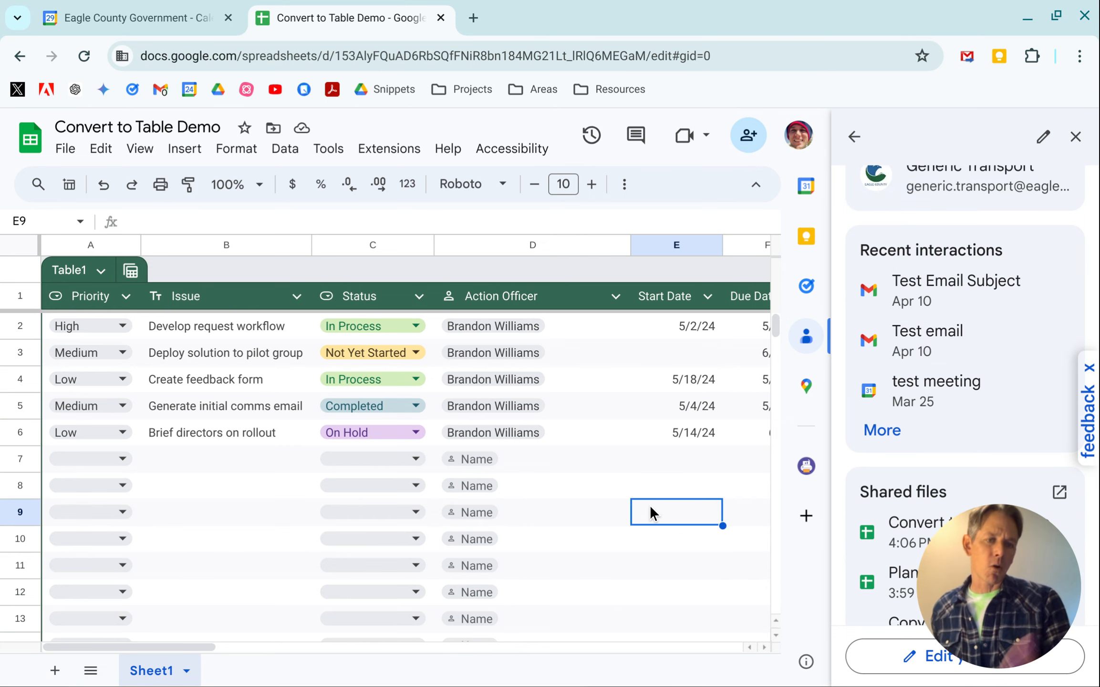
pyautogui.click(1076, 136)
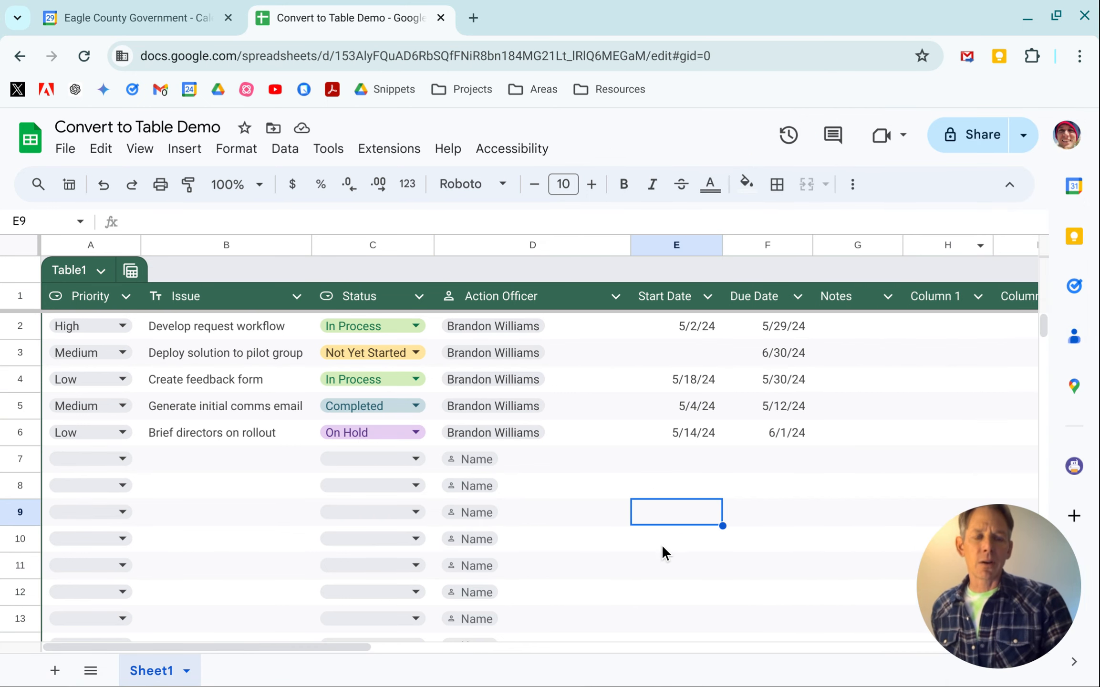
# - Change the Start Date column's type to Date
pyautogui.click(709, 296)
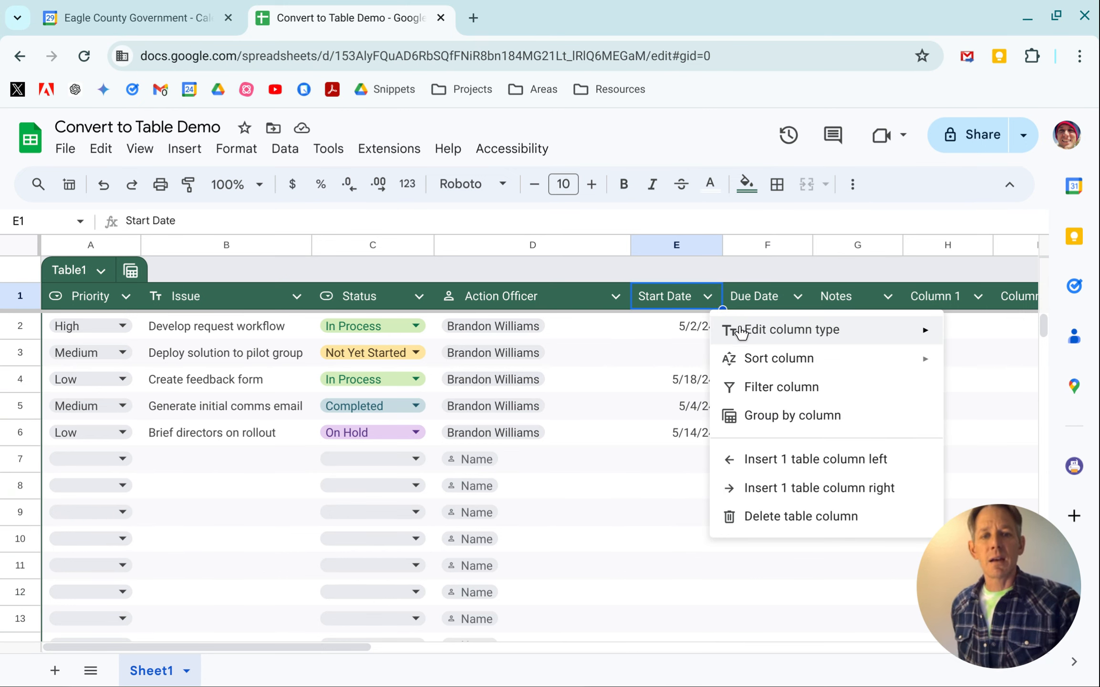
pyautogui.moveTo(800, 334)
pyautogui.moveTo(639, 409)
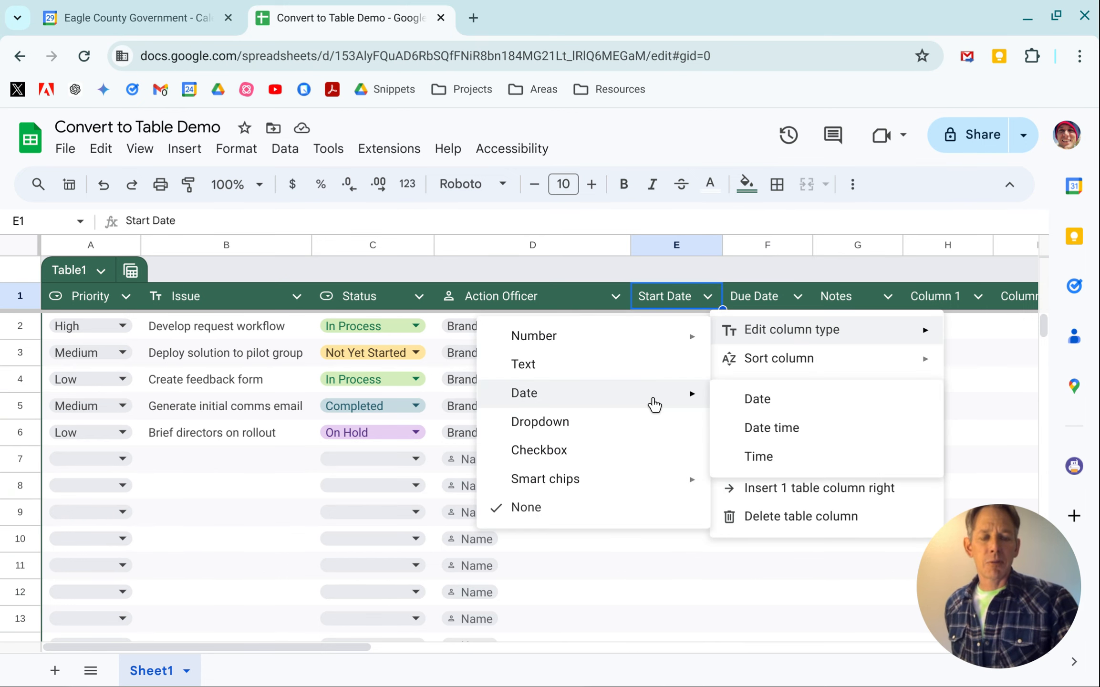
pyautogui.click(763, 406)
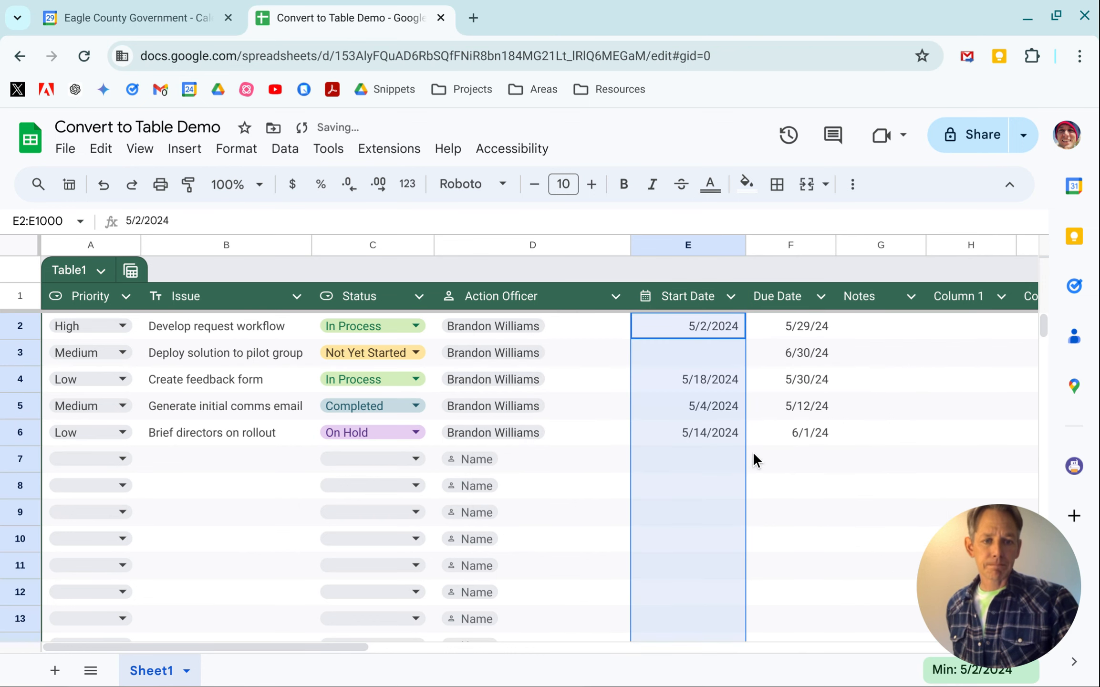
# - Change the Due Date column's type to Date
pyautogui.click(815, 300)
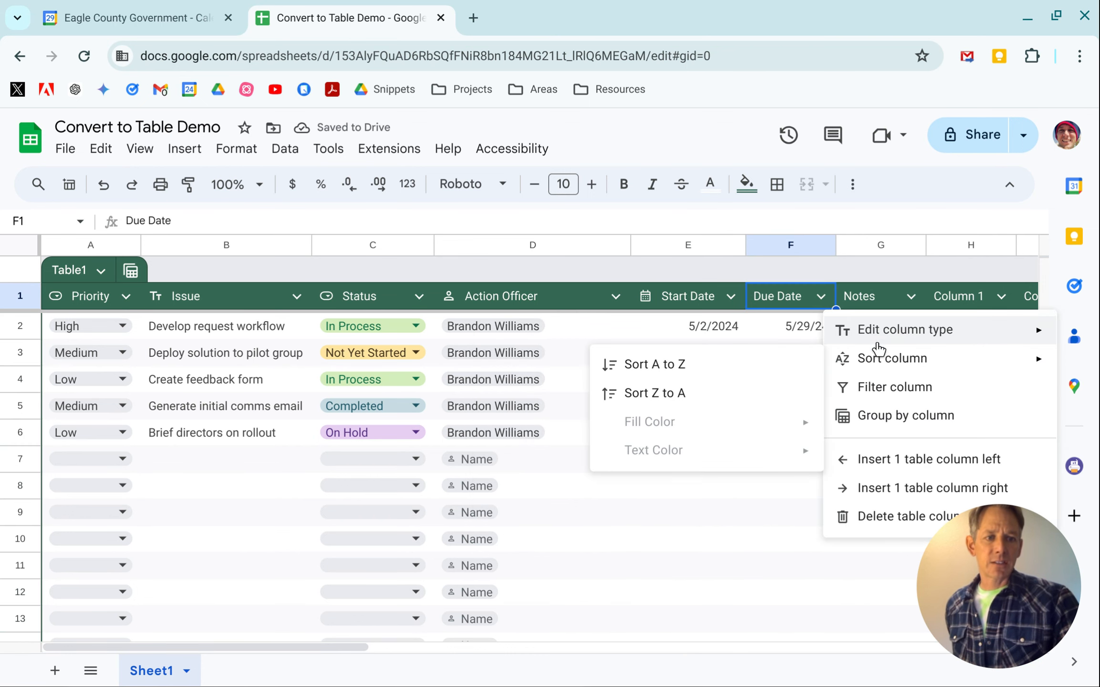
pyautogui.moveTo(906, 336)
pyautogui.moveTo(763, 411)
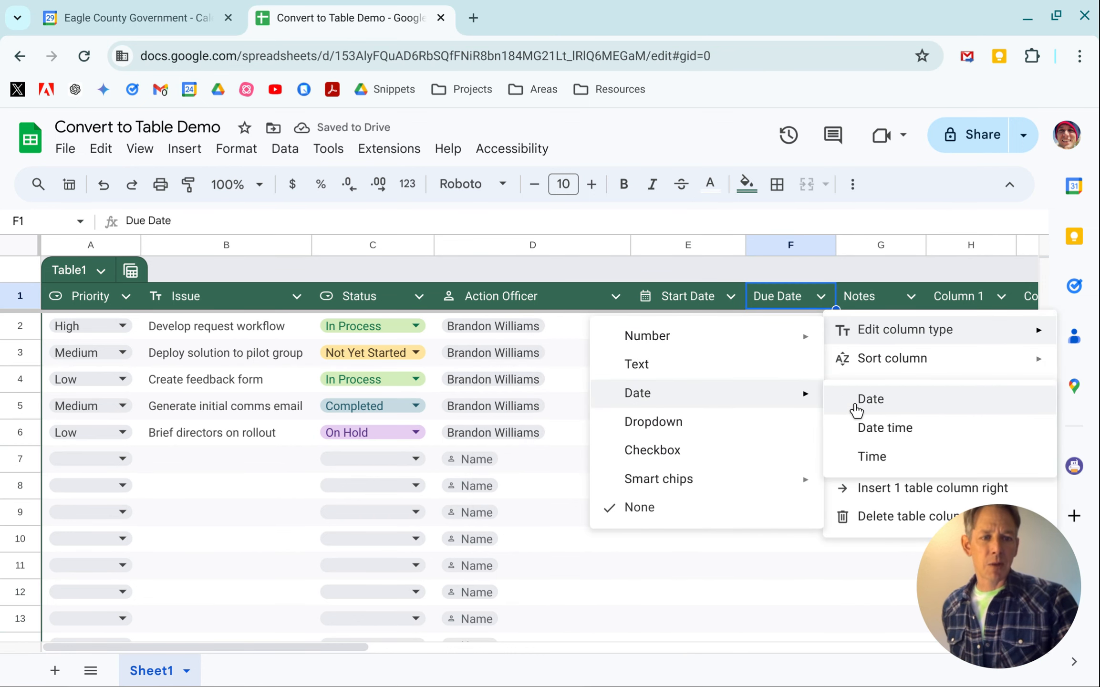
pyautogui.click(856, 408)
pyautogui.click(883, 480)
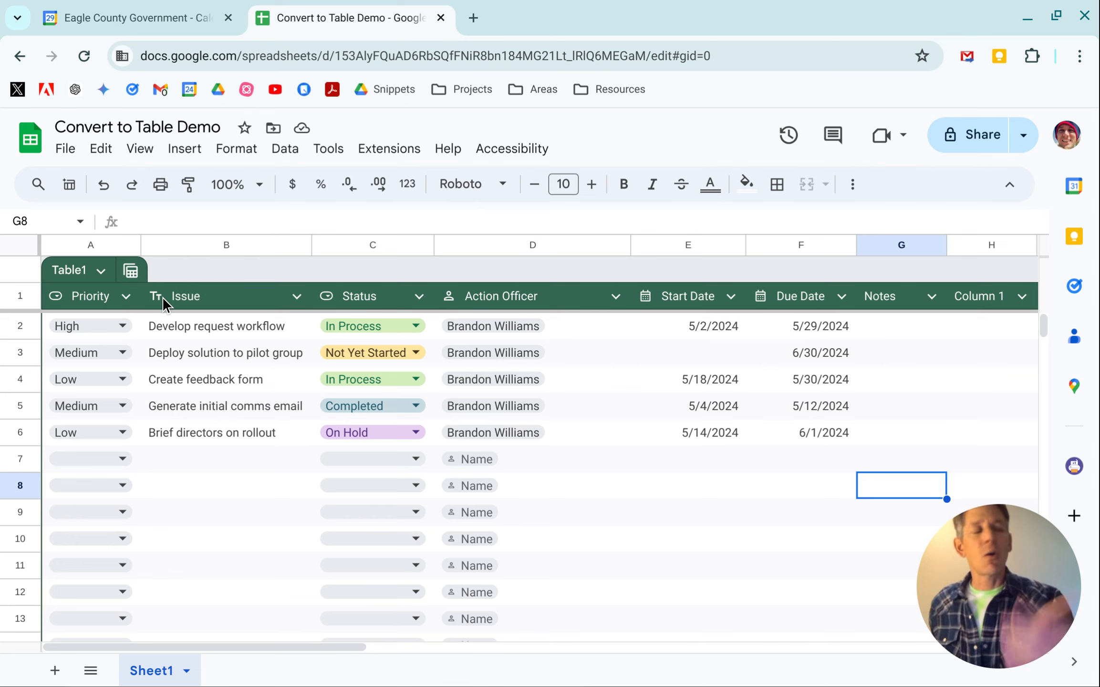
# - Group the table by the Priority column in a temporary view and close that view without saving it
pyautogui.click(126, 297)
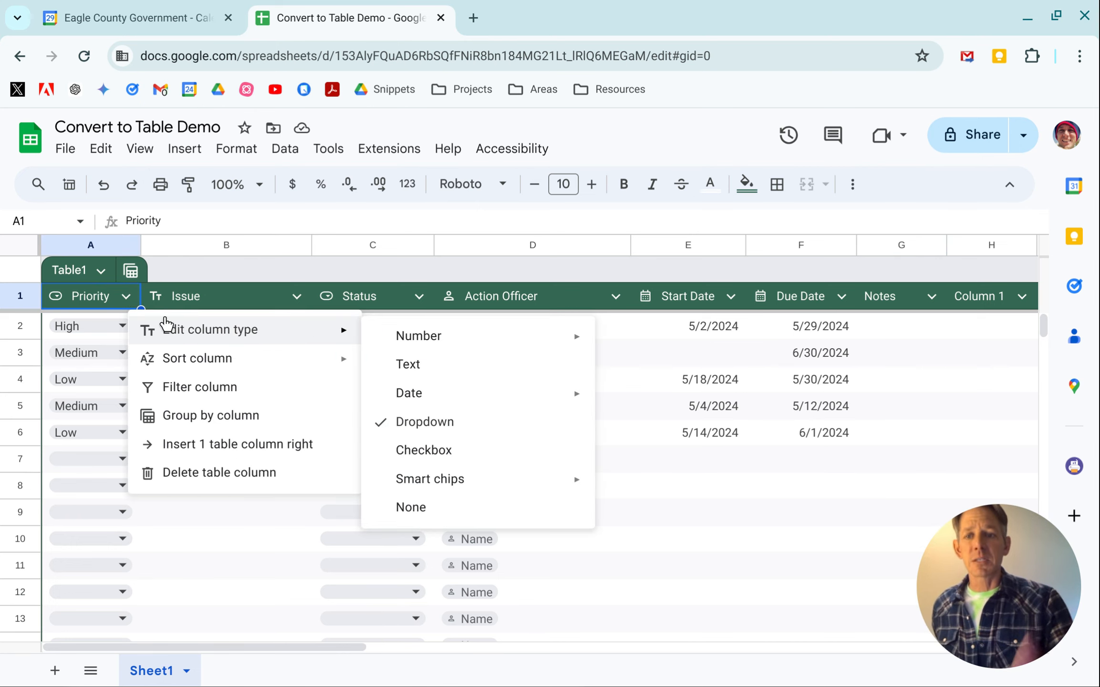
pyautogui.moveTo(179, 363)
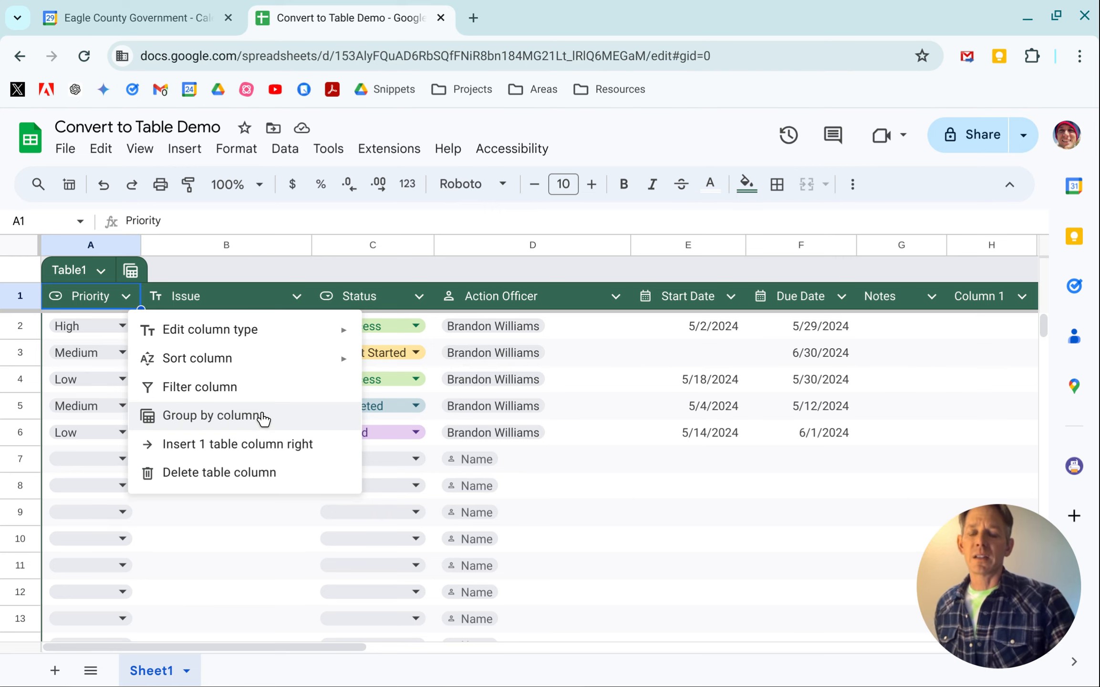
pyautogui.click(264, 419)
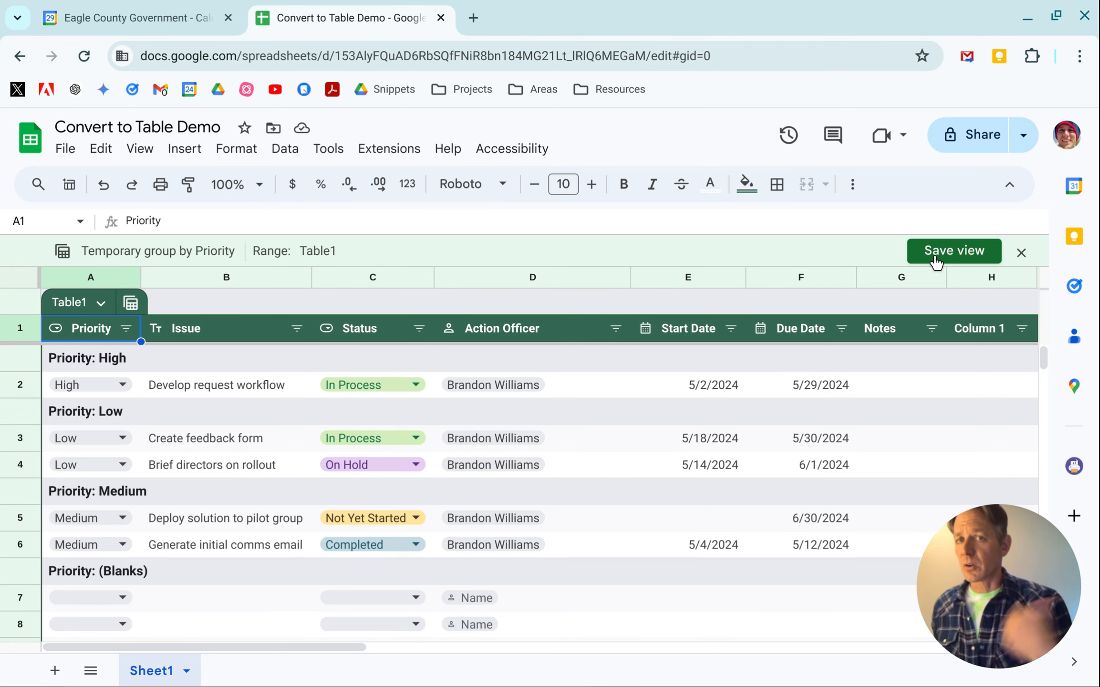
pyautogui.click(1021, 253)
pyautogui.click(597, 494)
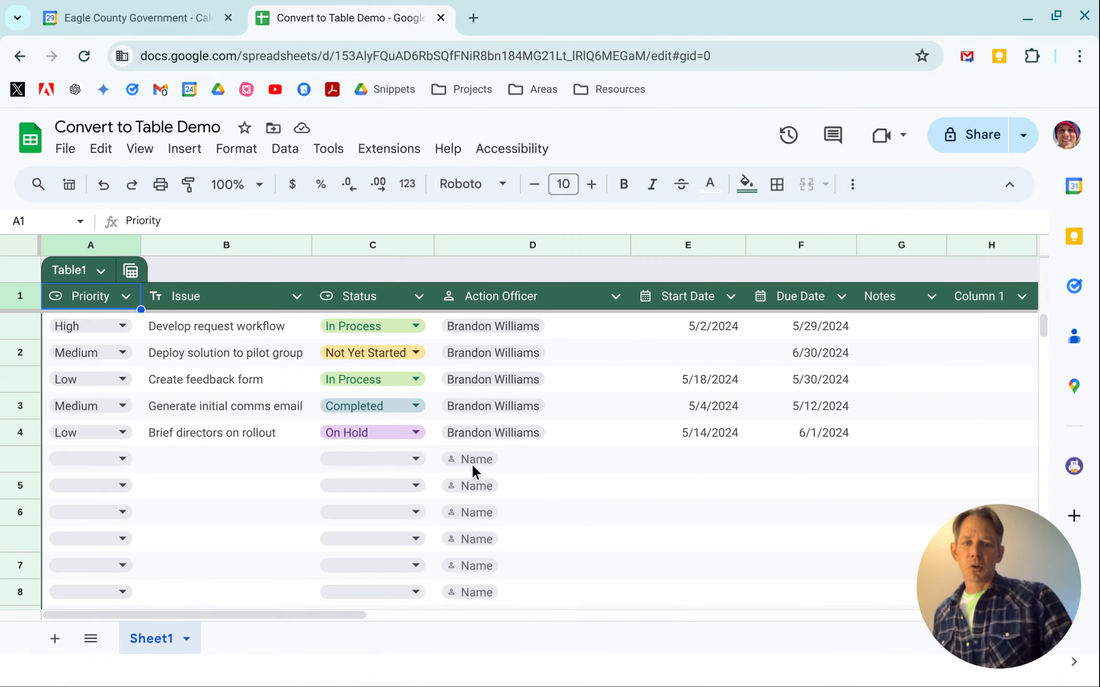
pyautogui.click(126, 295)
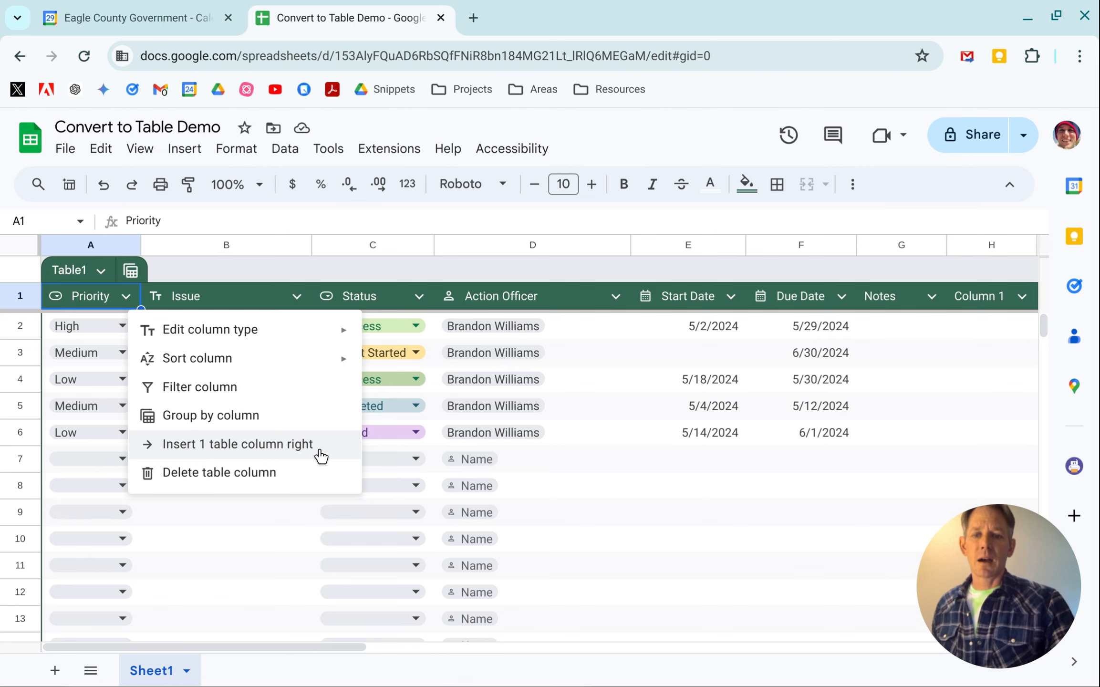
pyautogui.click(604, 539)
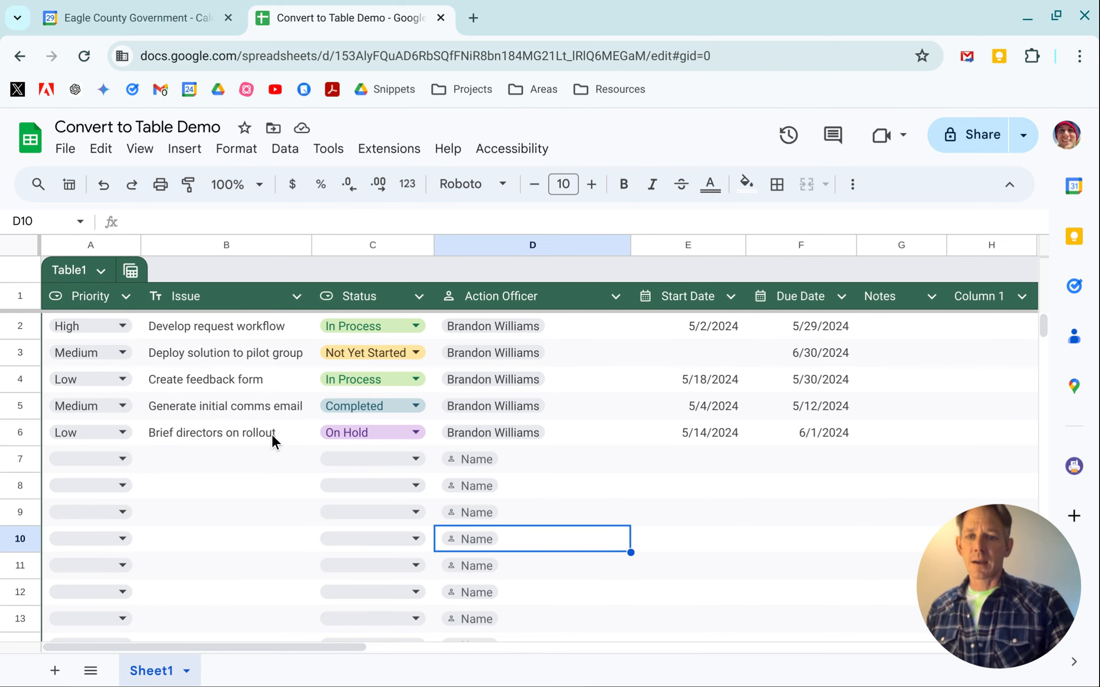